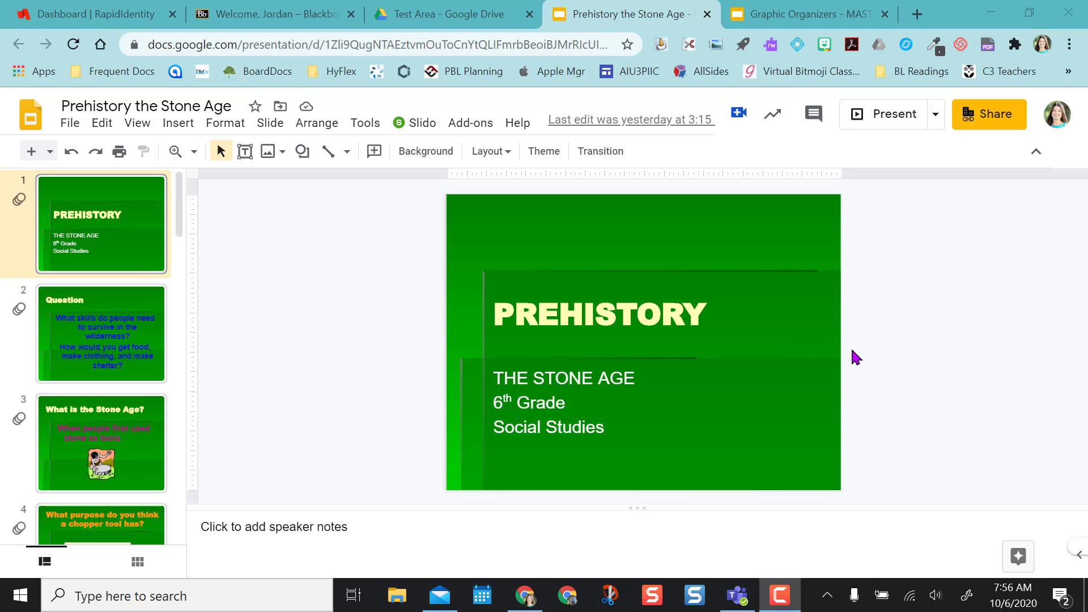
Step: Review the Group Activity and 'It should look like this:' slides (6 and 7) in the Prehistory deck
scroll(106, 357, down, 5)
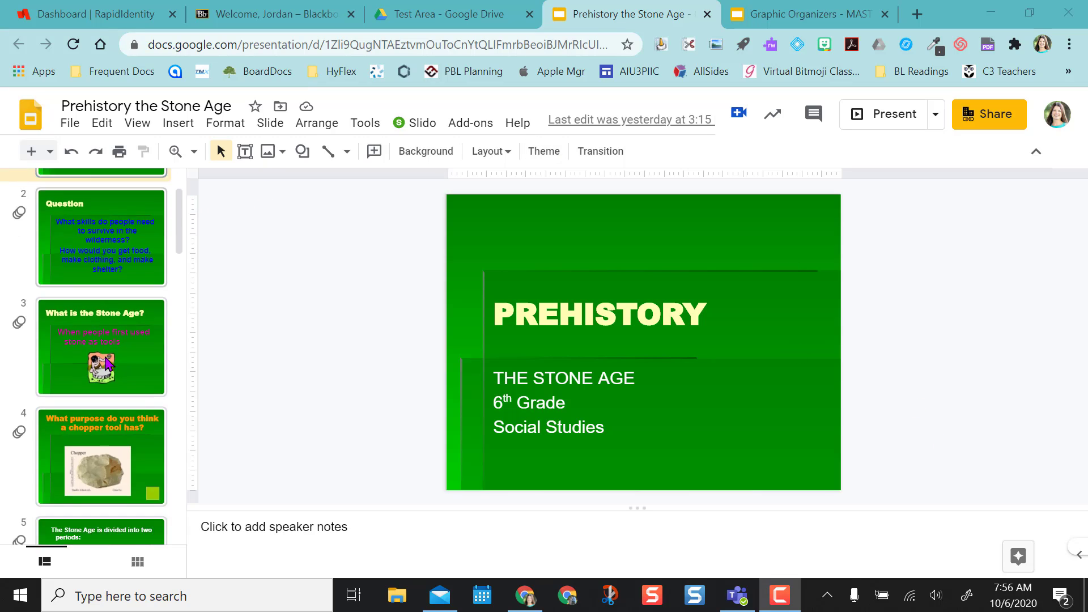
scroll(107, 362, down, 2)
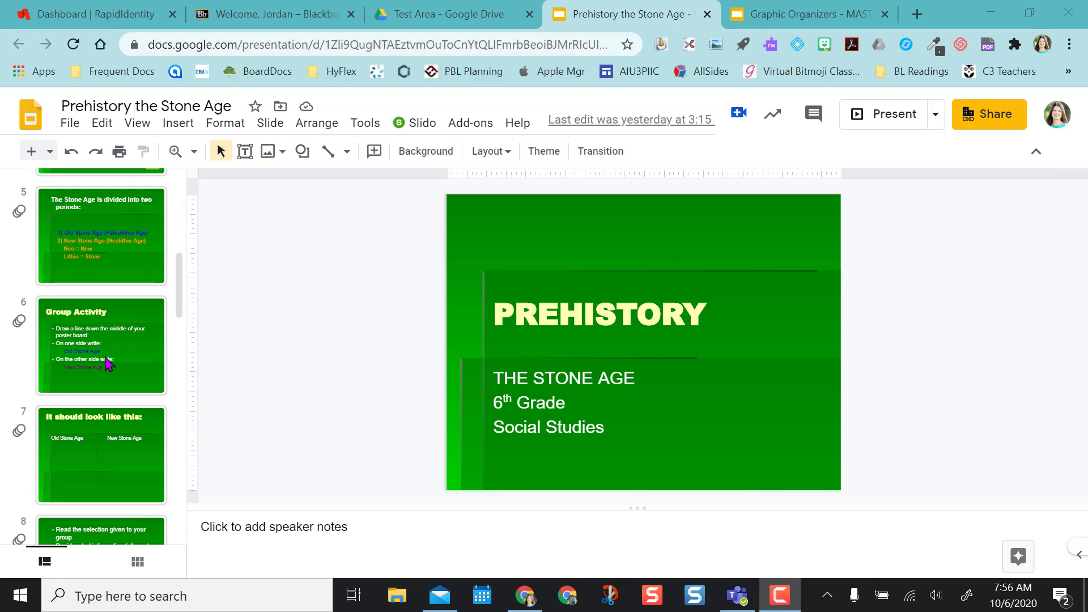
click(125, 368)
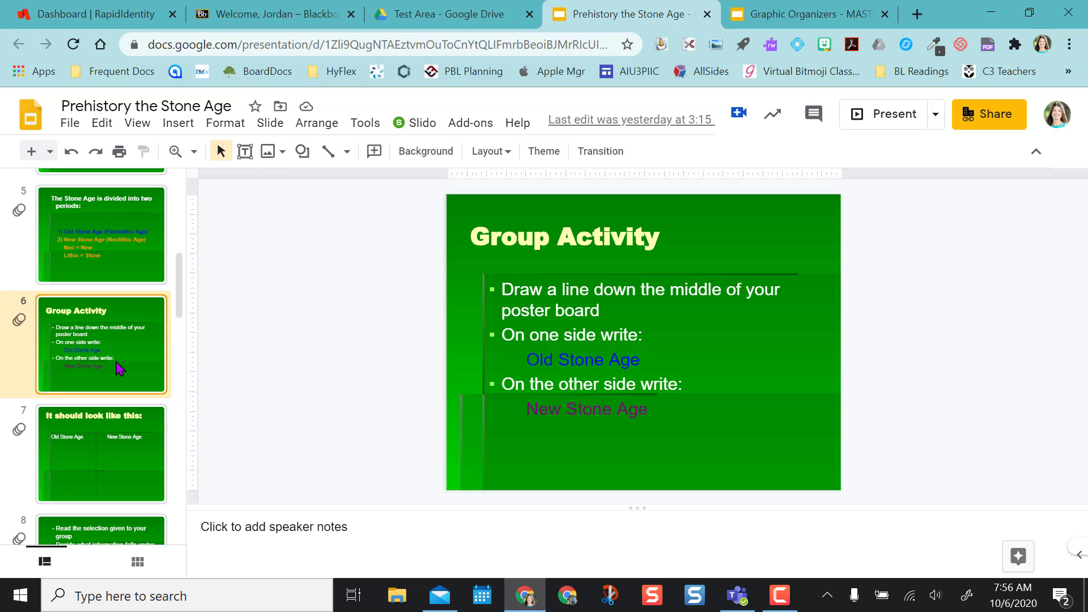
click(123, 455)
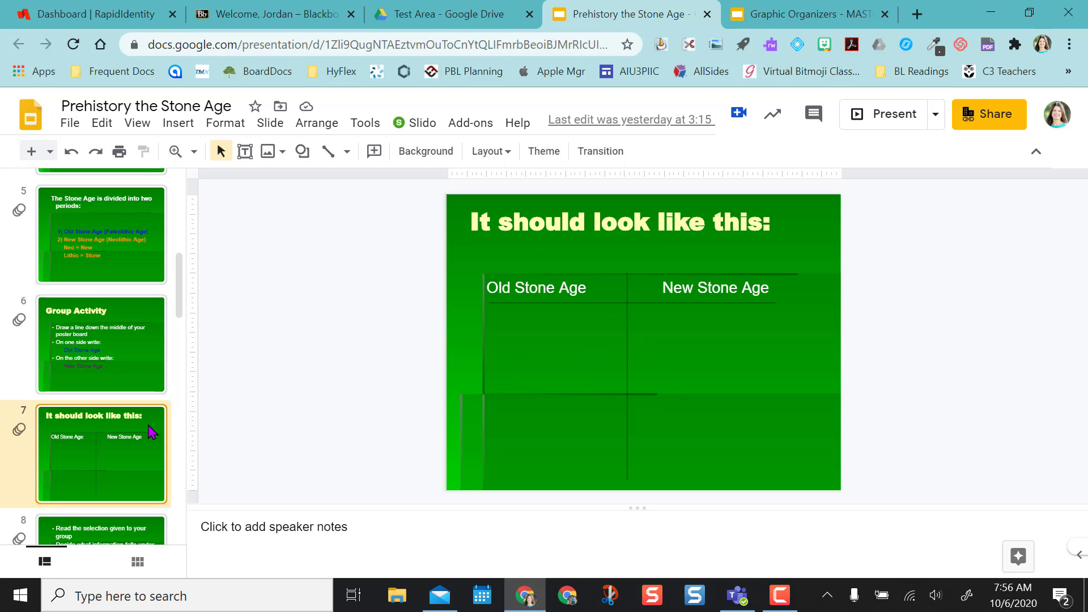
scroll(121, 460, down, 2)
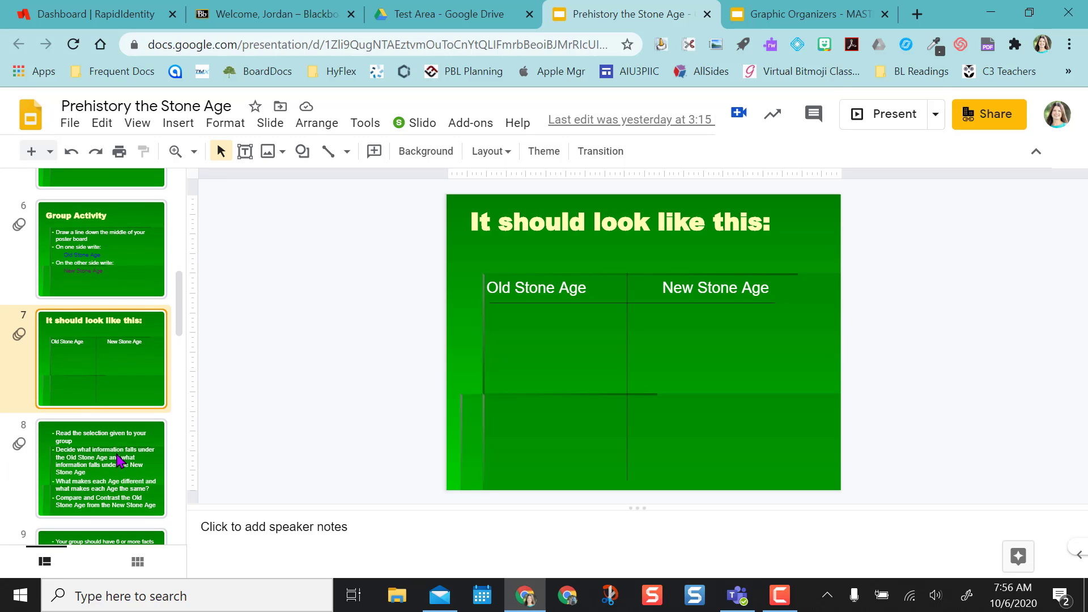
scroll(120, 461, up, 10)
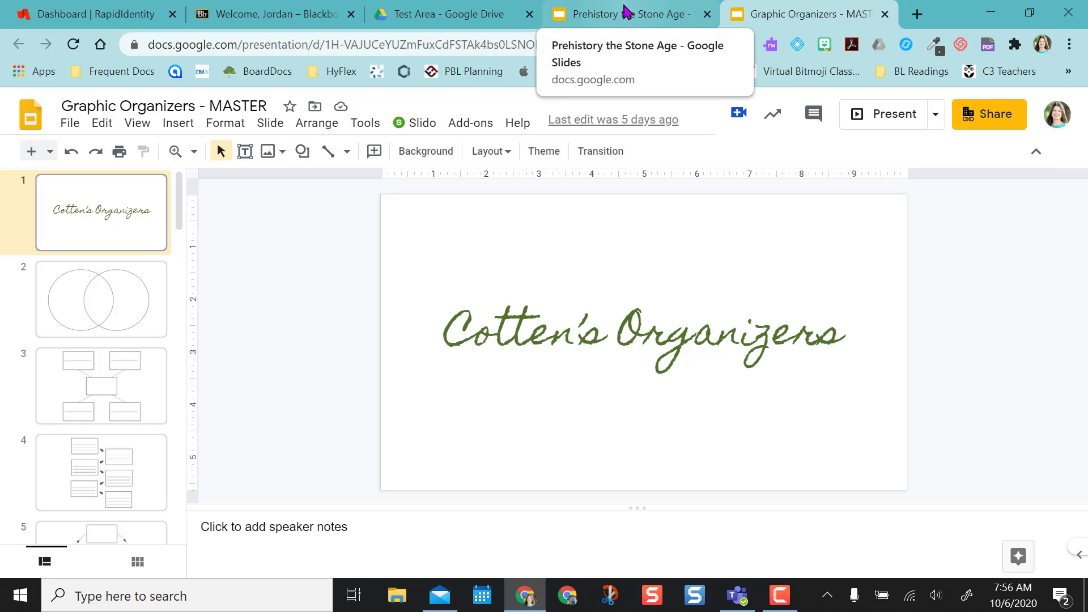
Step: Return to the Prehistory the Stone Age deck and bring slide 7's Old/New Stone Age table into view
click(626, 10)
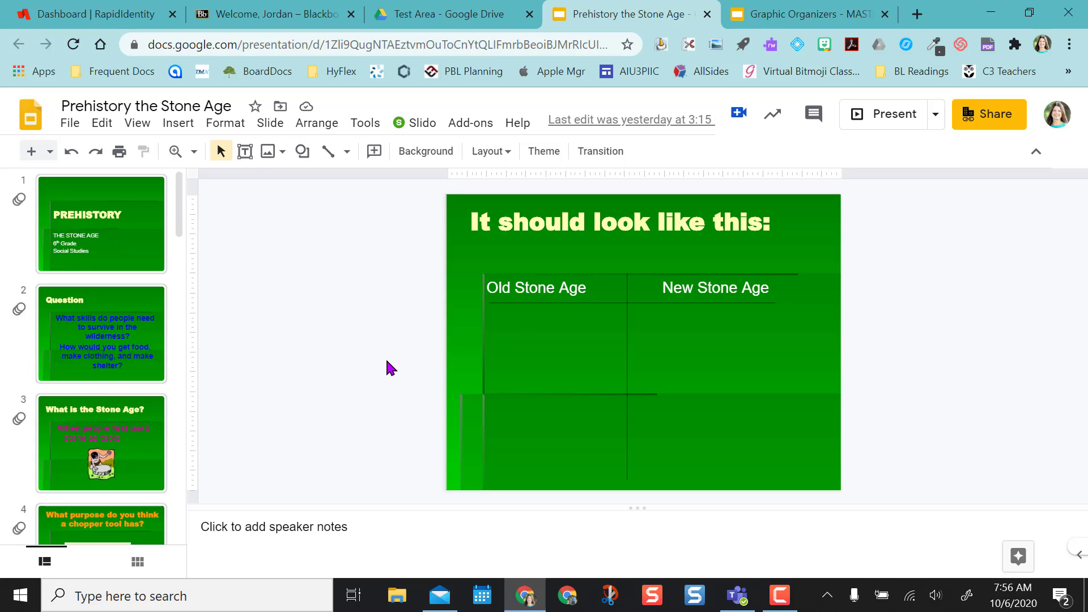
scroll(102, 436, down, 3)
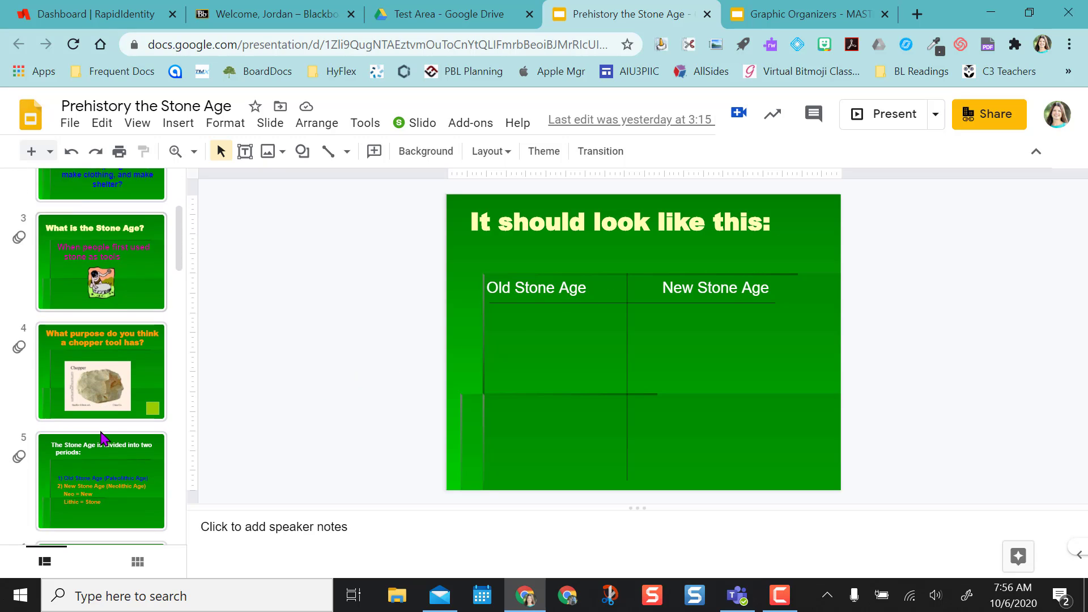
scroll(102, 437, down, 3)
scroll(102, 436, up, 4)
scroll(102, 437, down, 8)
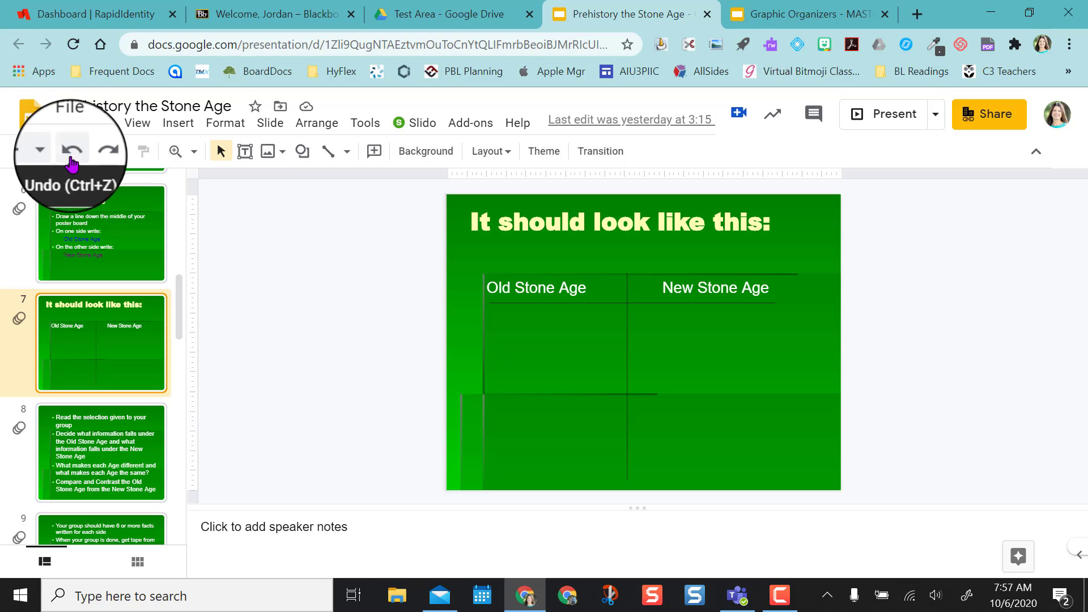
Step: Import the Venn diagram slide from Graphic Organizers - MASTER, found by searching 'graph', after slide 7
click(72, 126)
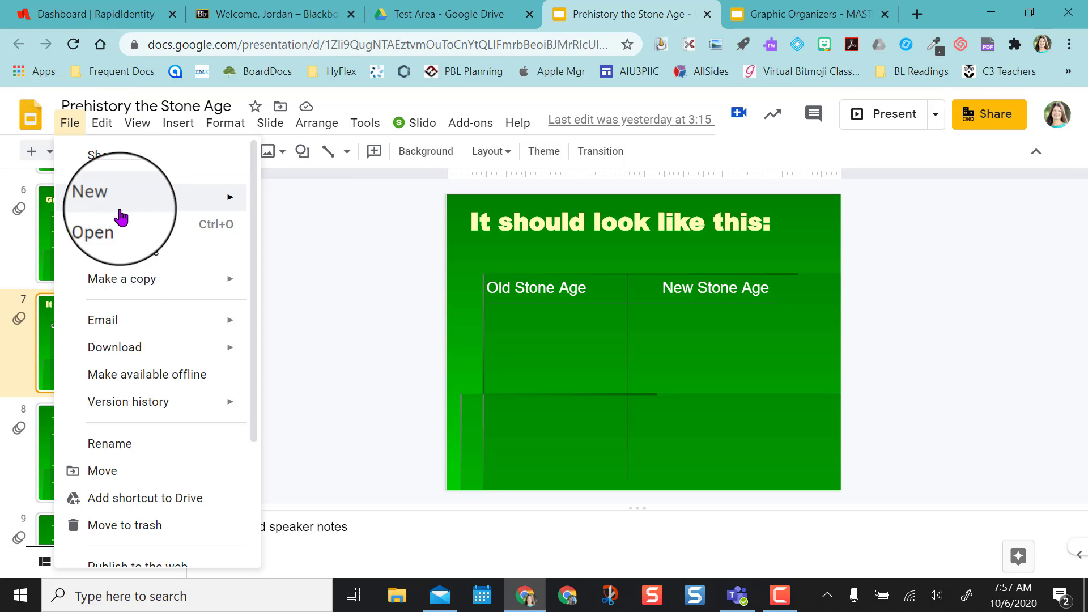
click(120, 253)
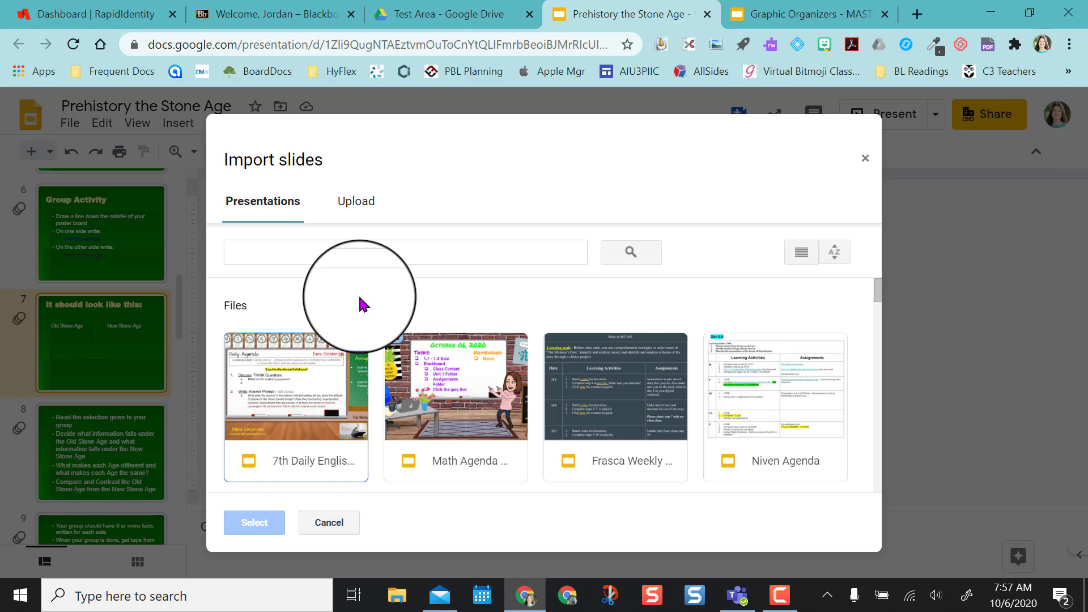
click(350, 250)
text(g)
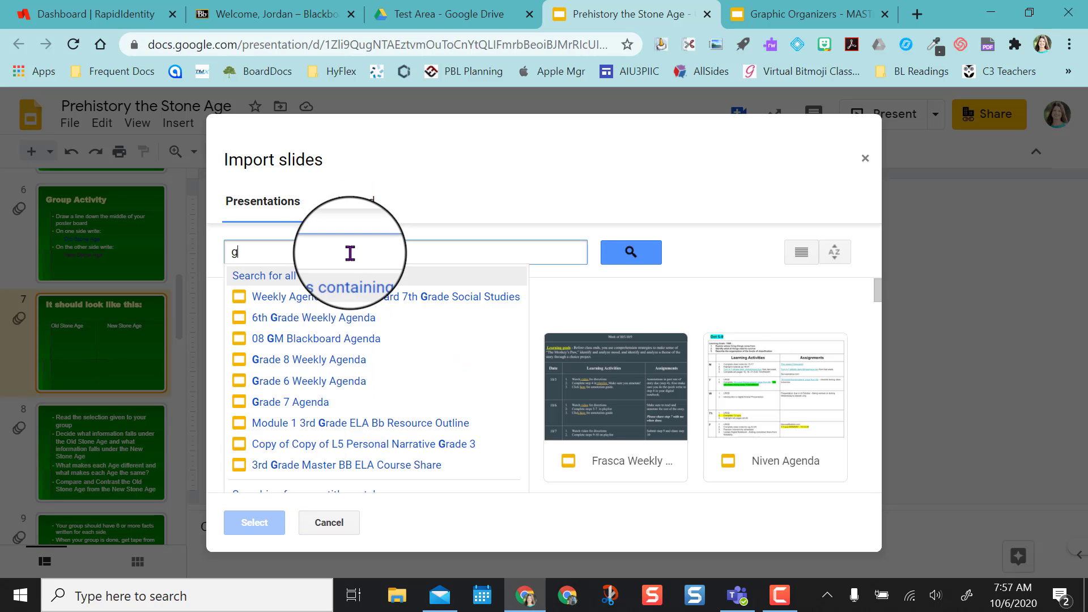
text(rap)
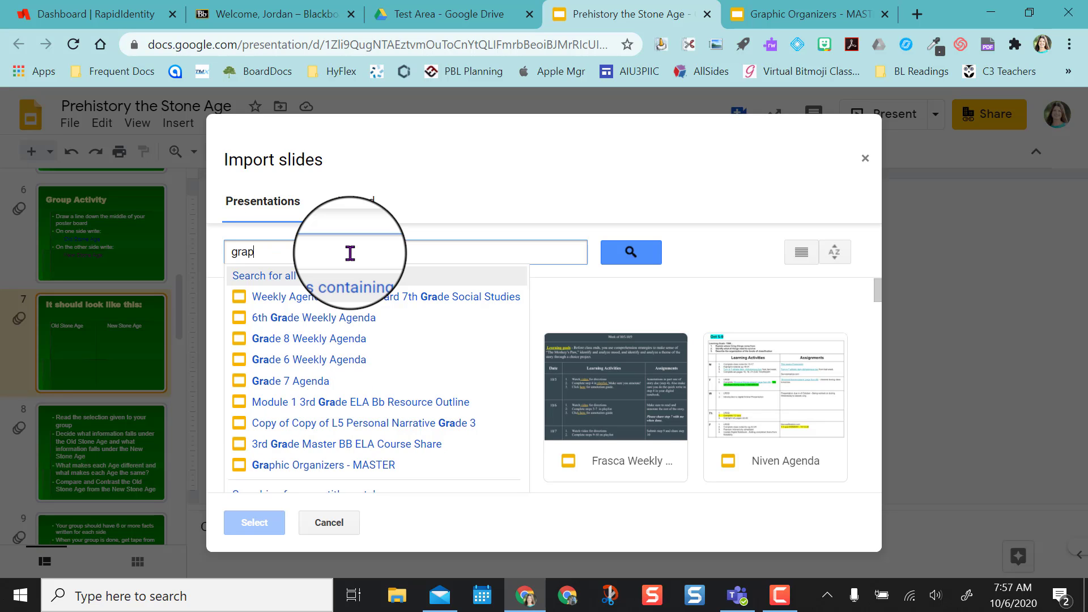
text(h)
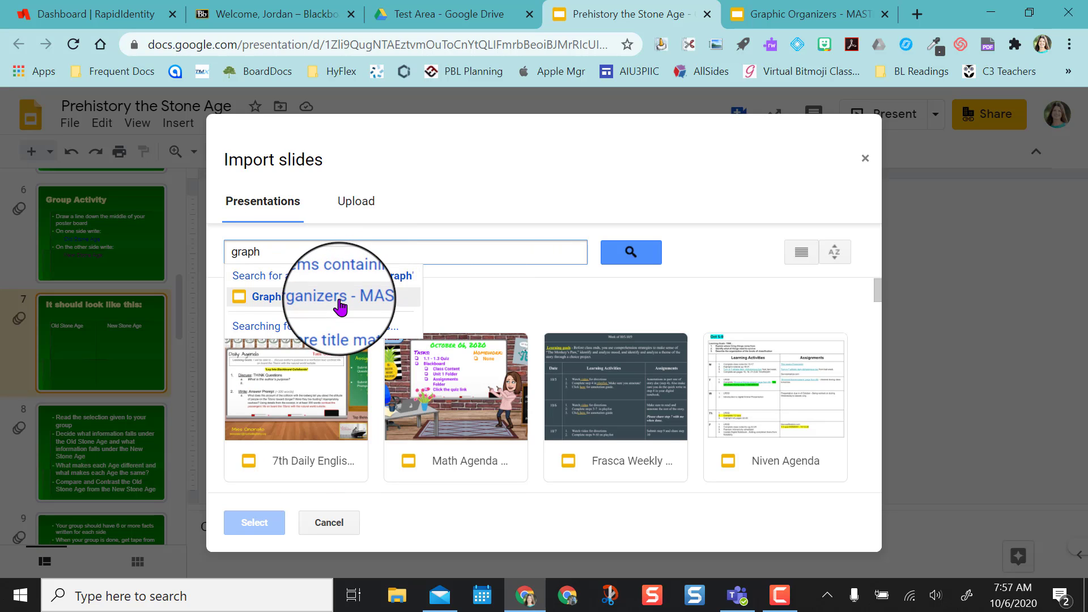
click(341, 300)
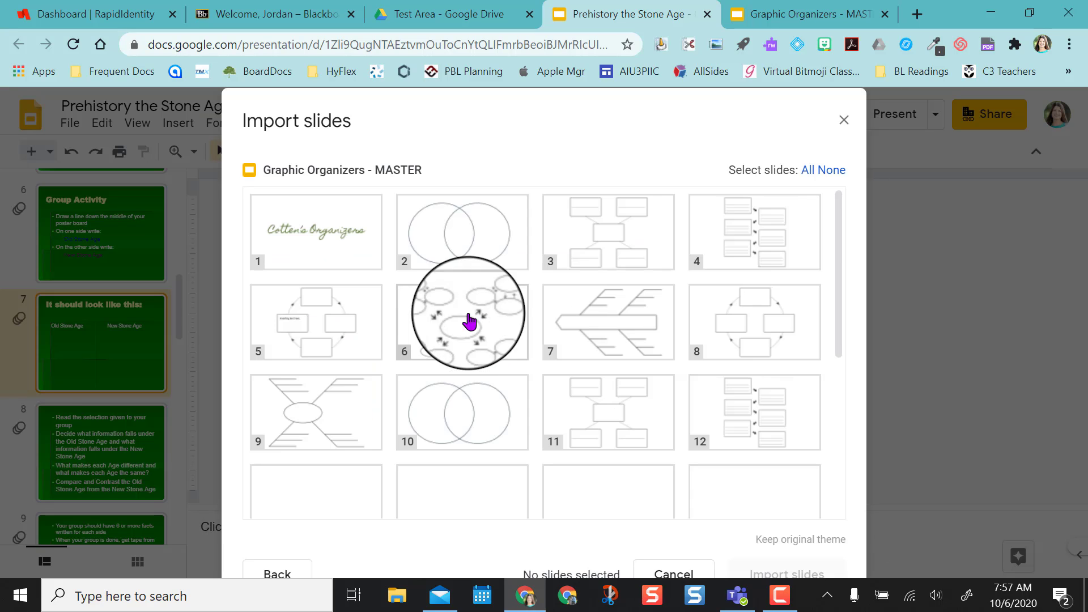
scroll(522, 266, down, 1)
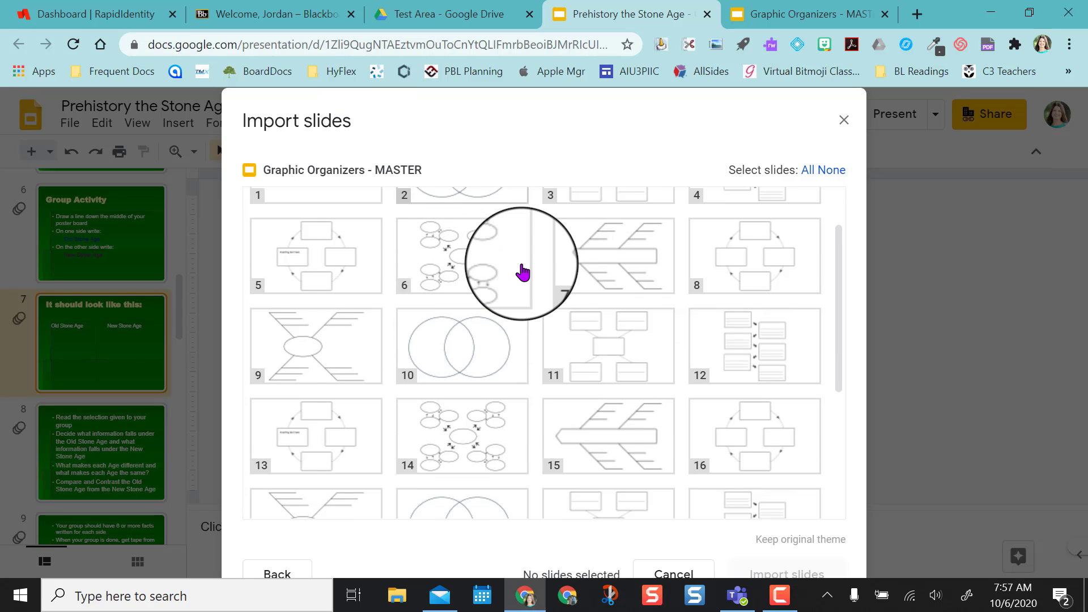
scroll(523, 272, up, 1)
scroll(452, 372, up, 2)
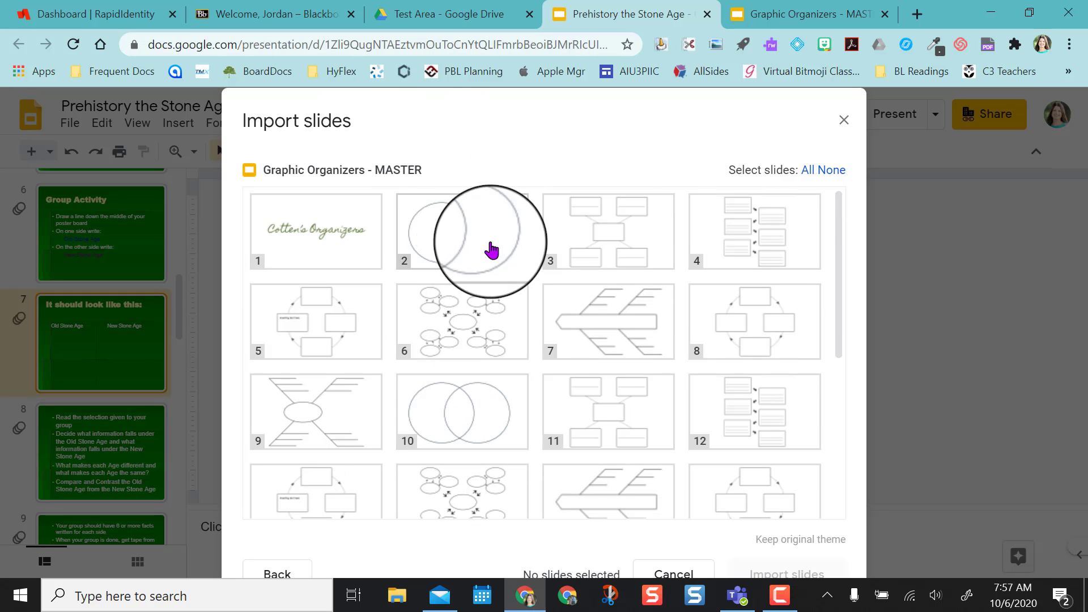
click(455, 250)
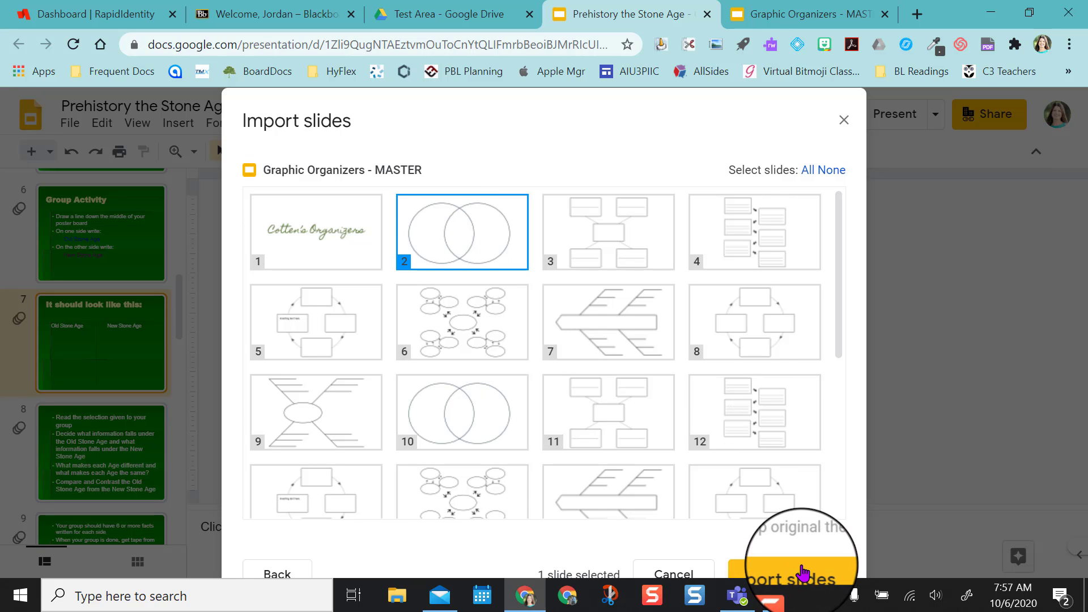
click(804, 572)
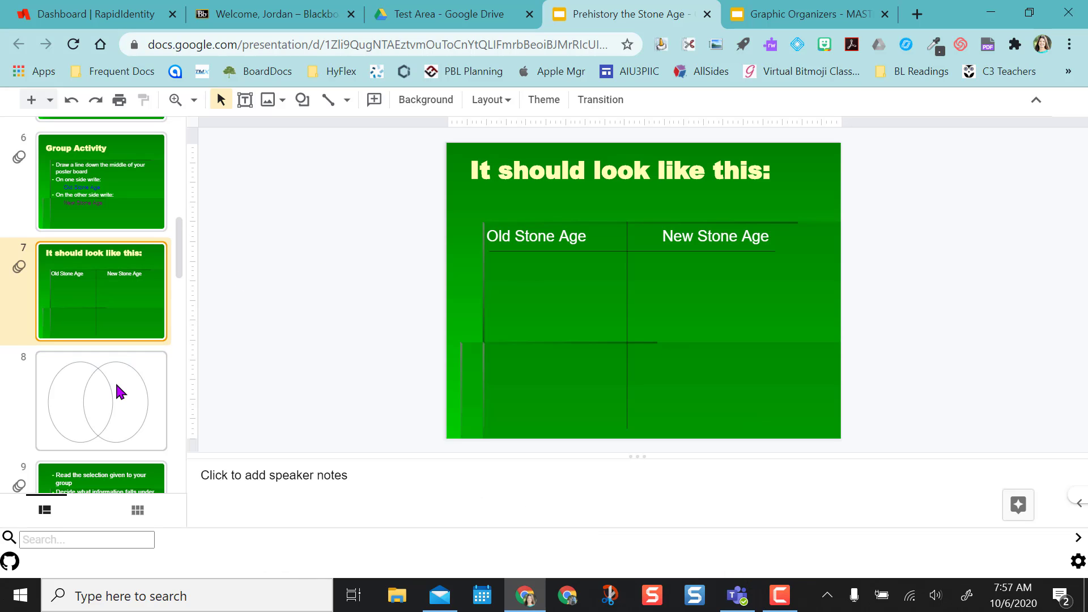
Step: Compare the imported Venn diagram slide 8 with the Stone Age table slide before it
click(121, 391)
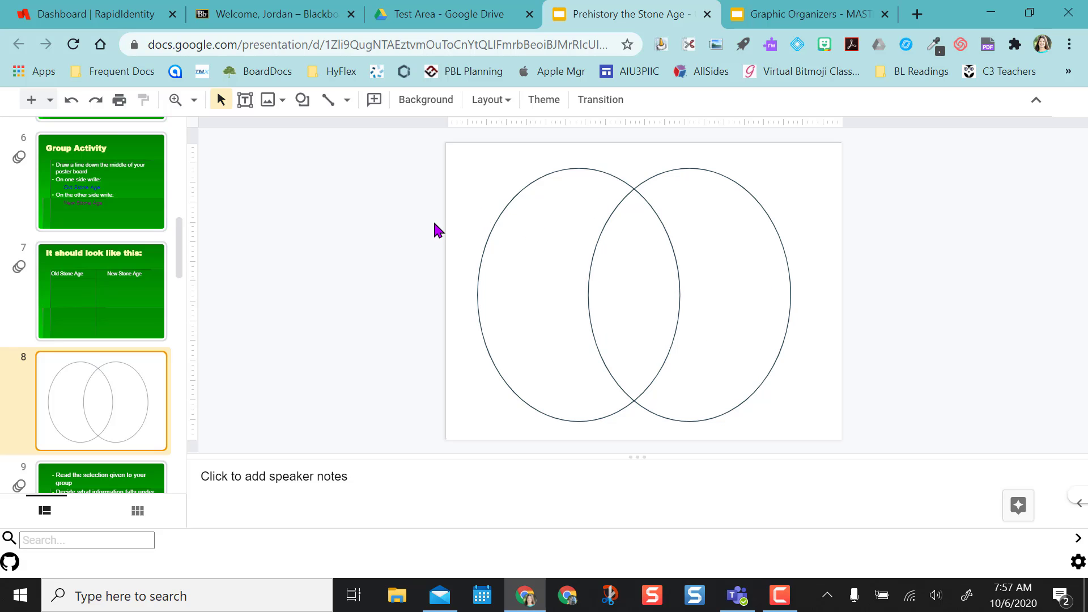
key(Up)
key(Down)
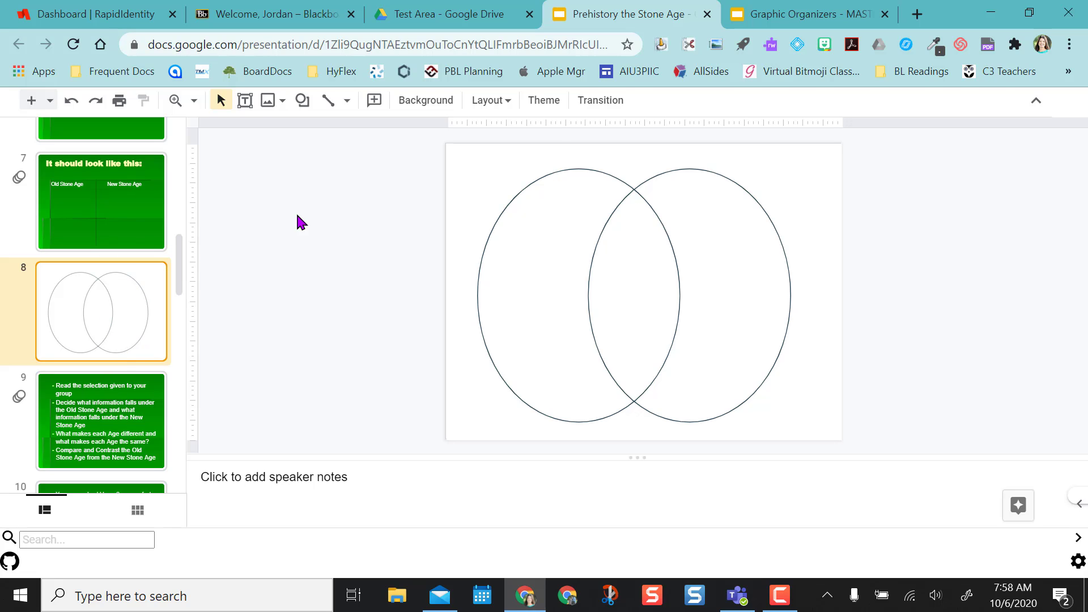
Step: Create a new Google Slides presentation inside the shared Test Area Drive folder
click(431, 14)
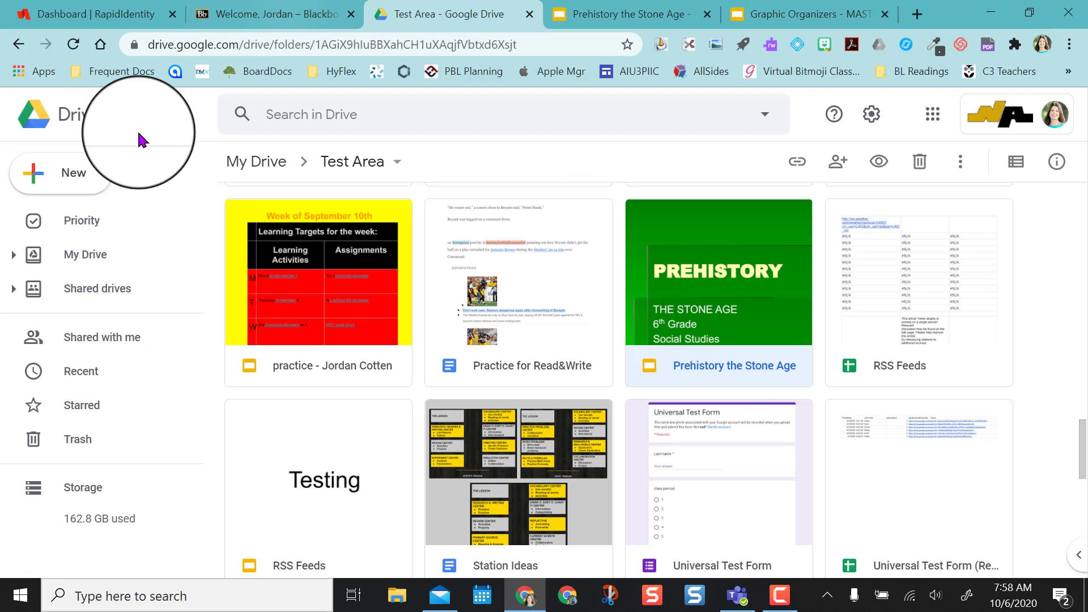
click(87, 181)
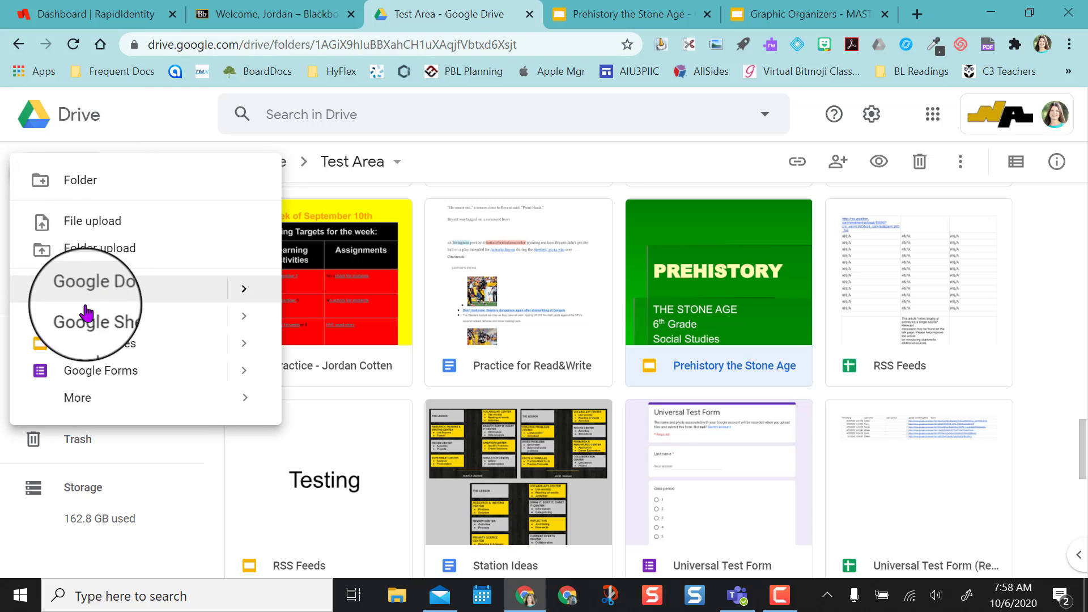
click(96, 346)
click(691, 381)
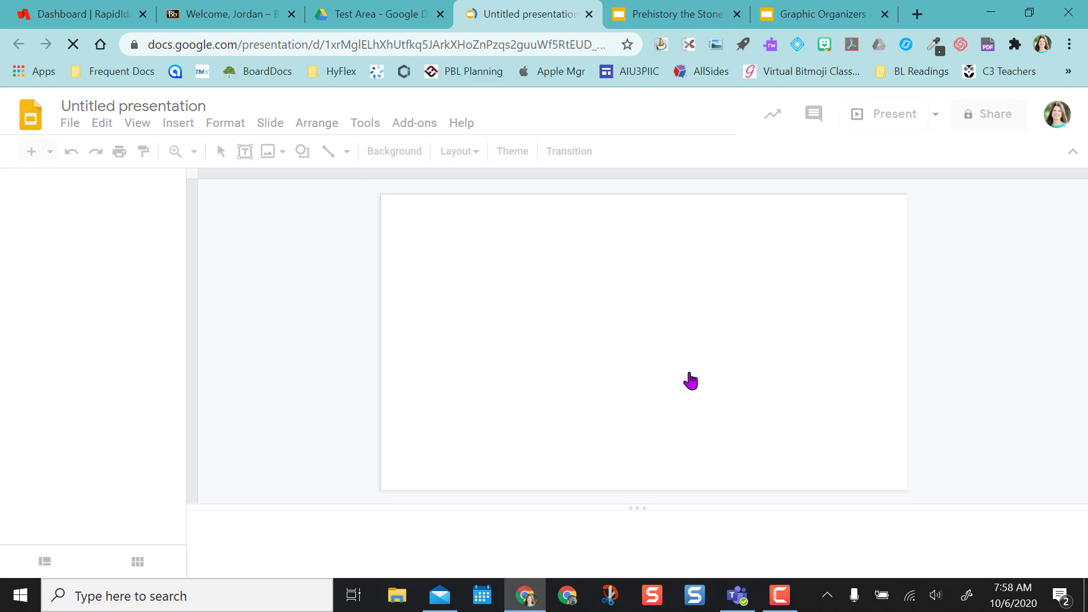
Step: Rename the untitled presentation to 'Stone Age Activity'
click(85, 107)
text(Stone Age Activity)
click(96, 222)
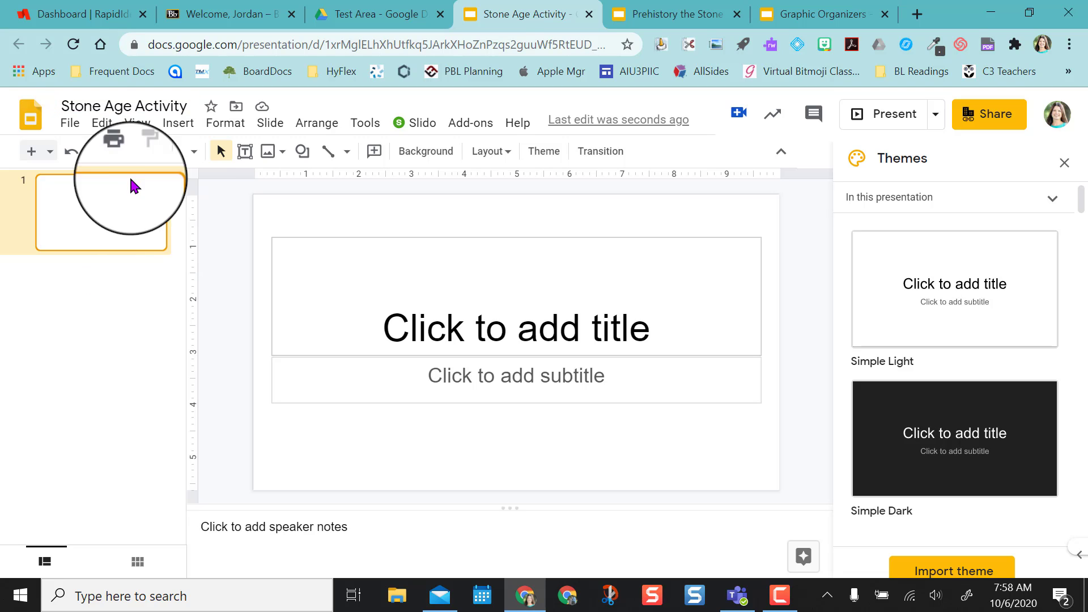
Step: Import the Venn diagram slide from Graphic Organizers - MASTER, found by searching 'graphic'
click(72, 123)
click(93, 251)
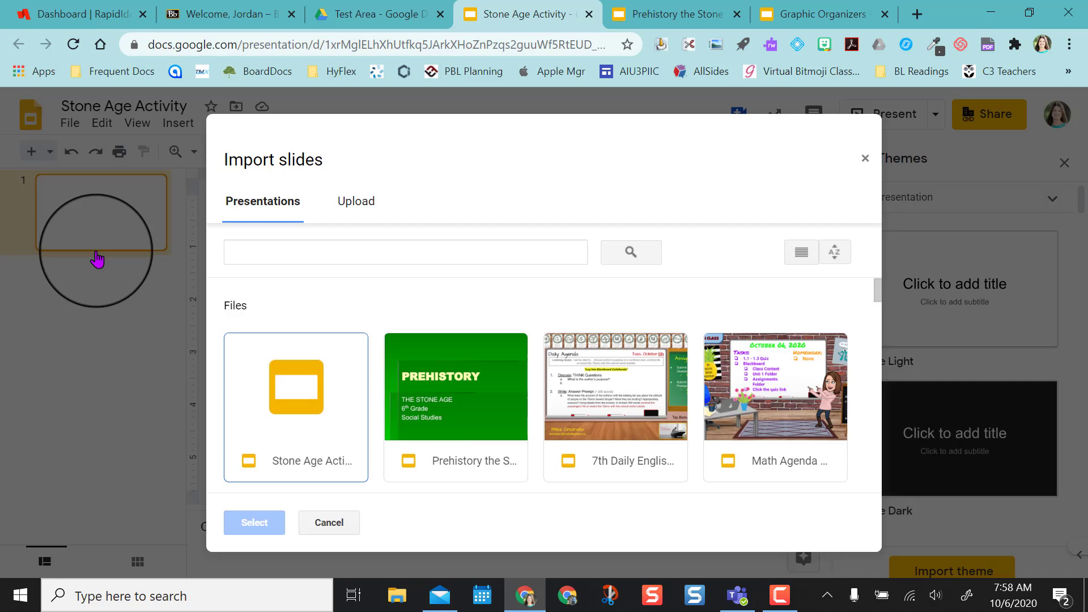
click(309, 253)
text(g)
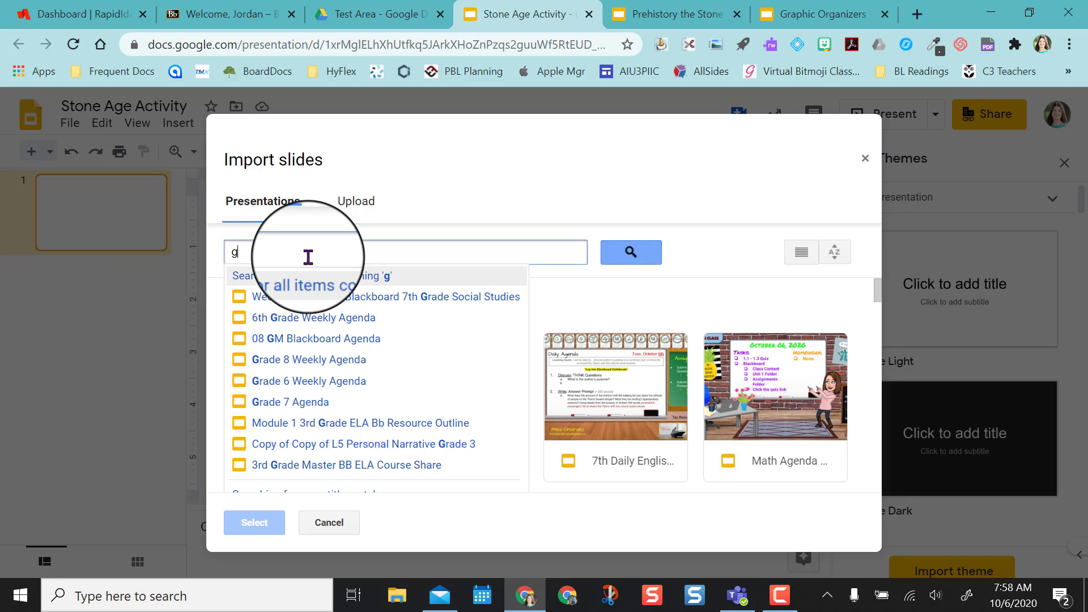
text(raphic)
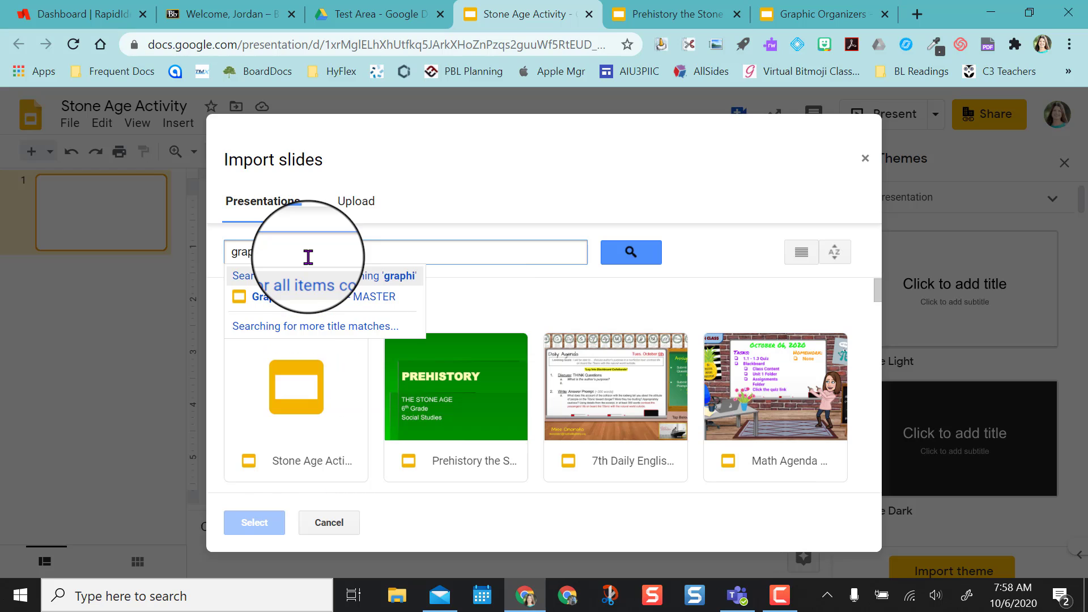
click(309, 301)
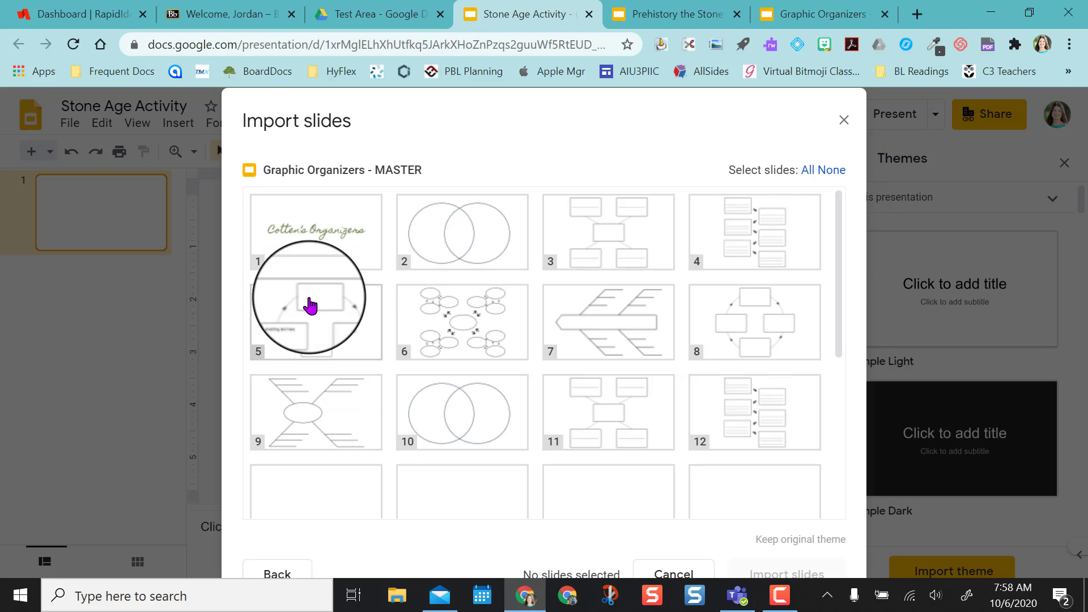
click(471, 247)
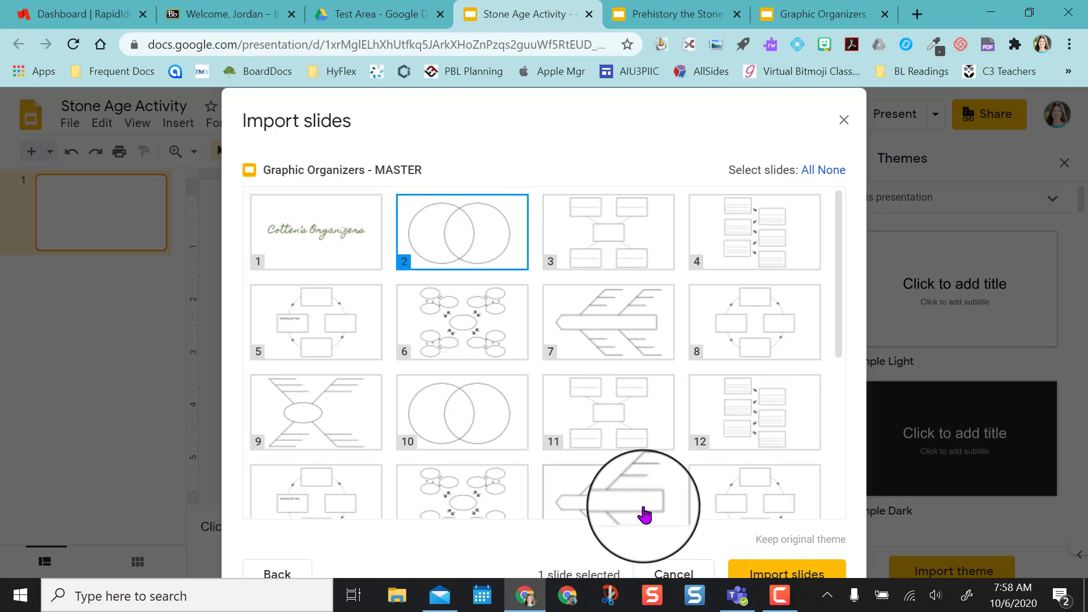
click(806, 570)
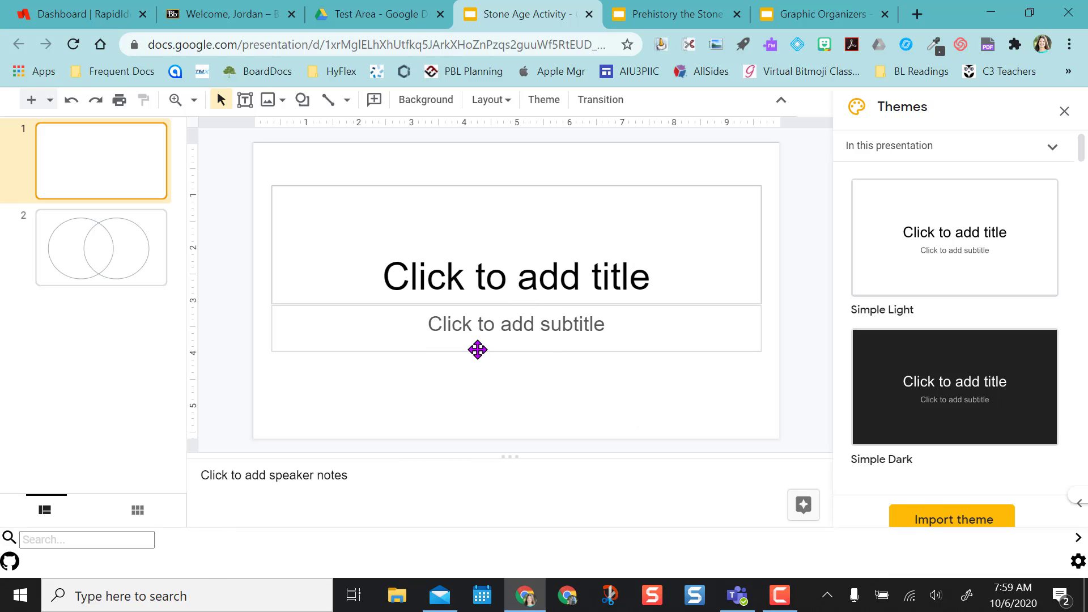
Step: Duplicate the Venn slide, then duplicate both copies, giving four Venn slides
click(121, 248)
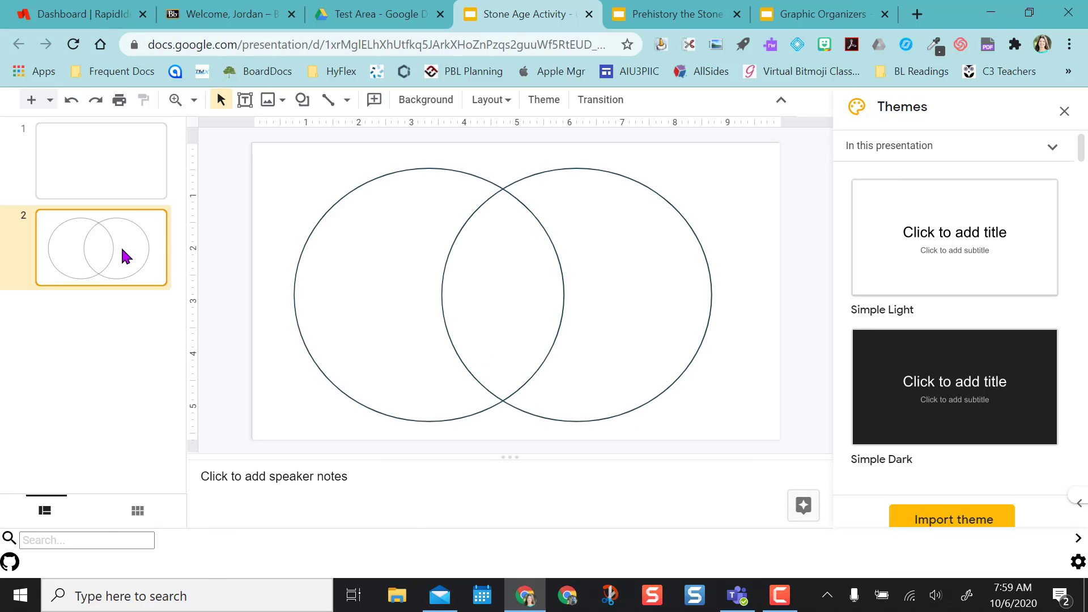
right_click(122, 248)
click(172, 344)
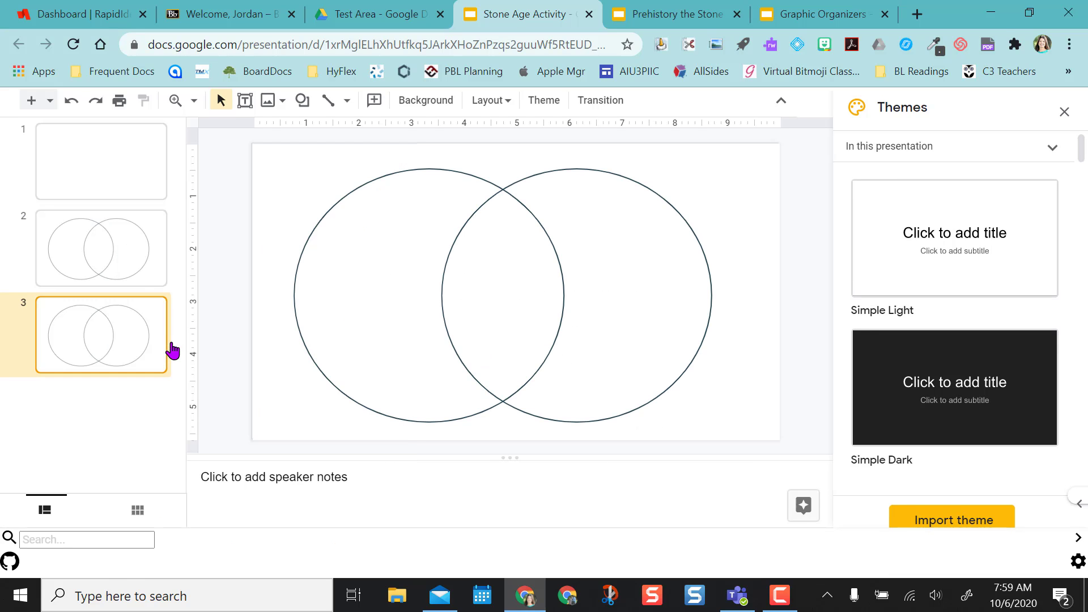
click(103, 252)
shift+click(110, 334)
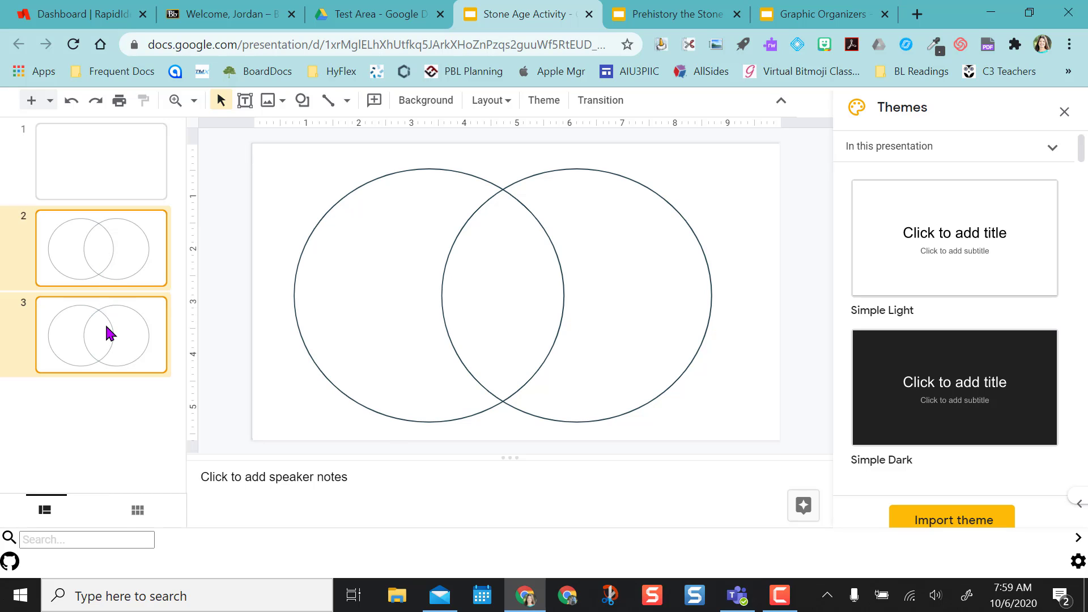
right_click(110, 333)
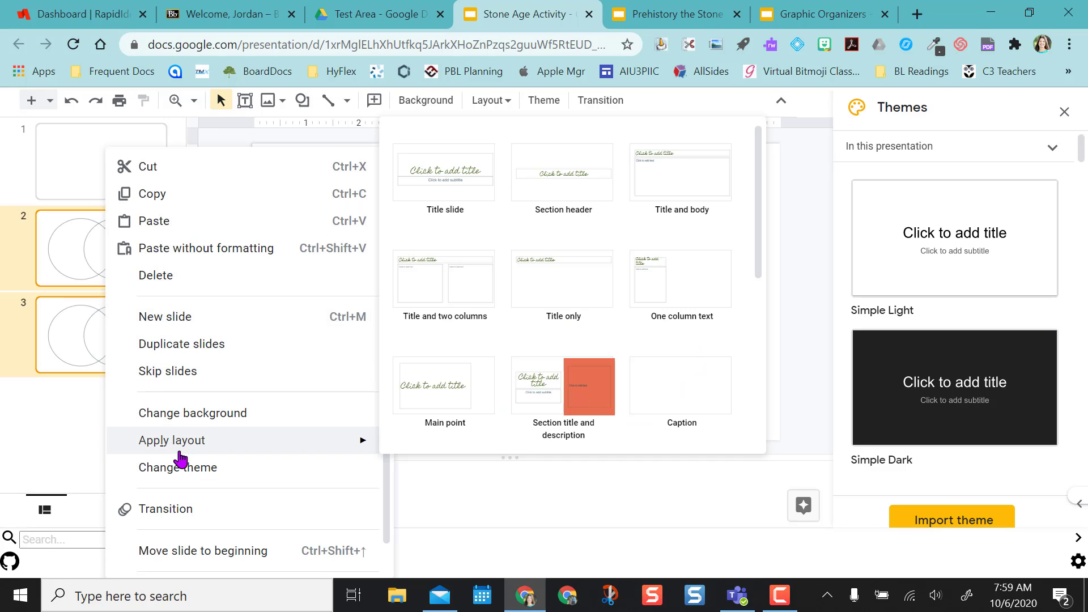
click(190, 346)
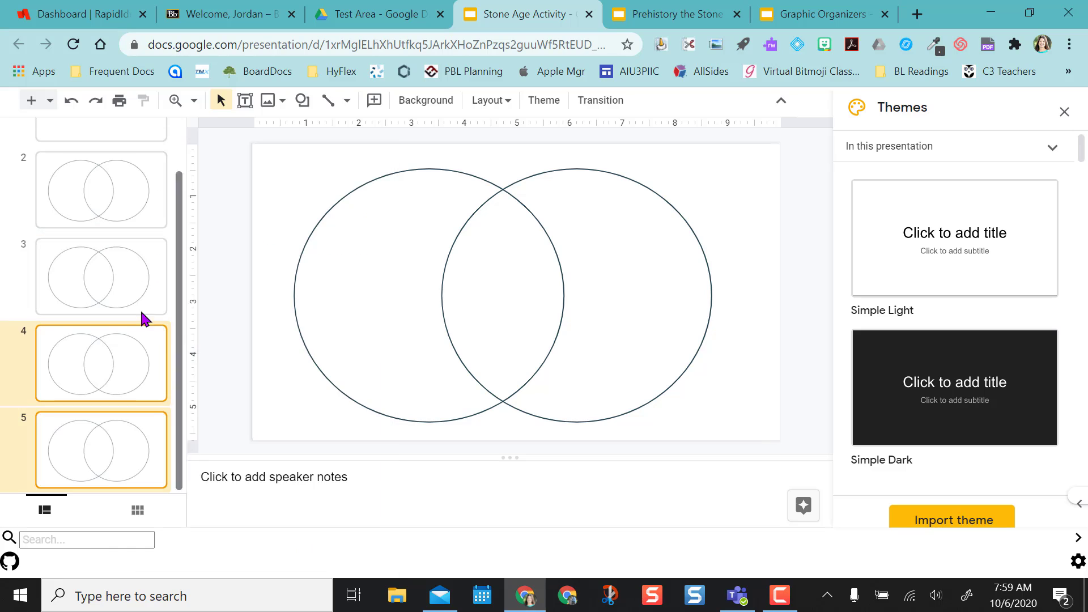
Step: Duplicate slides 2–5 and then slides 6–9, bringing the deck to 13 slides
click(103, 200)
shift+click(88, 460)
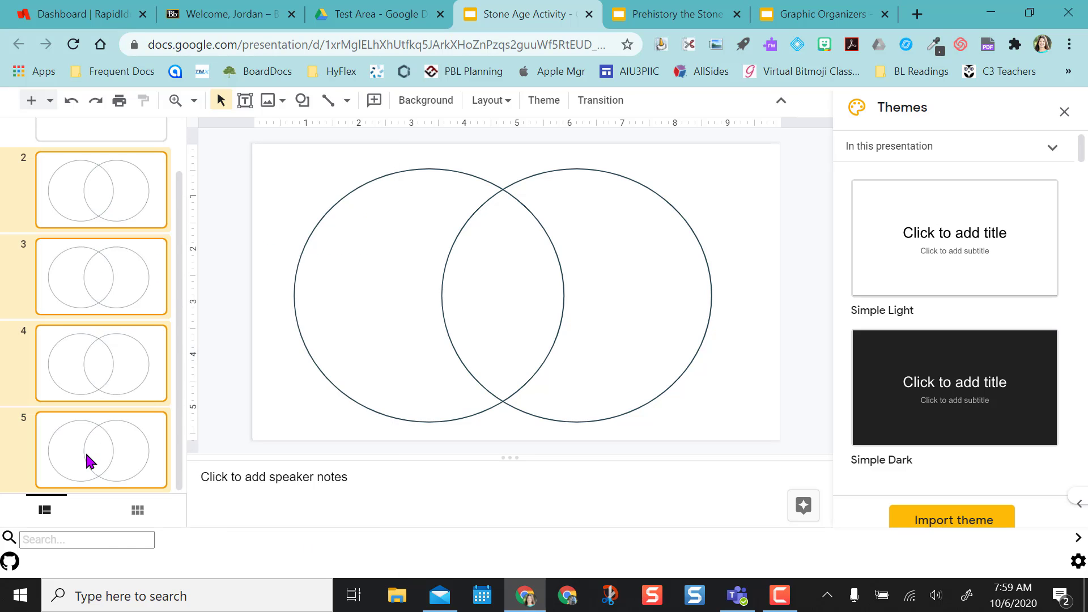
right_click(95, 382)
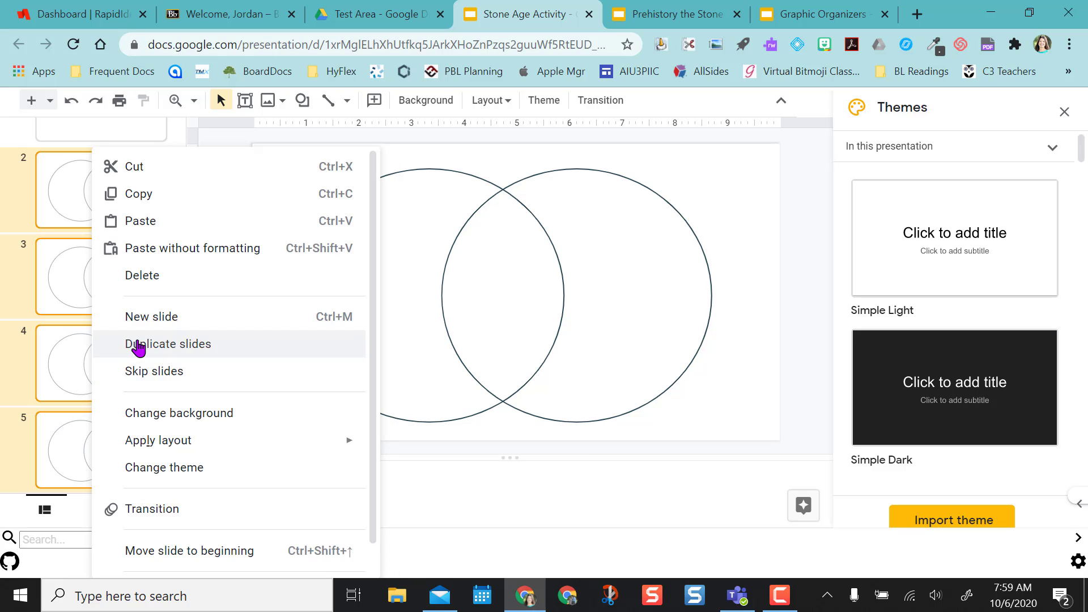
click(138, 346)
scroll(115, 246, down, 2)
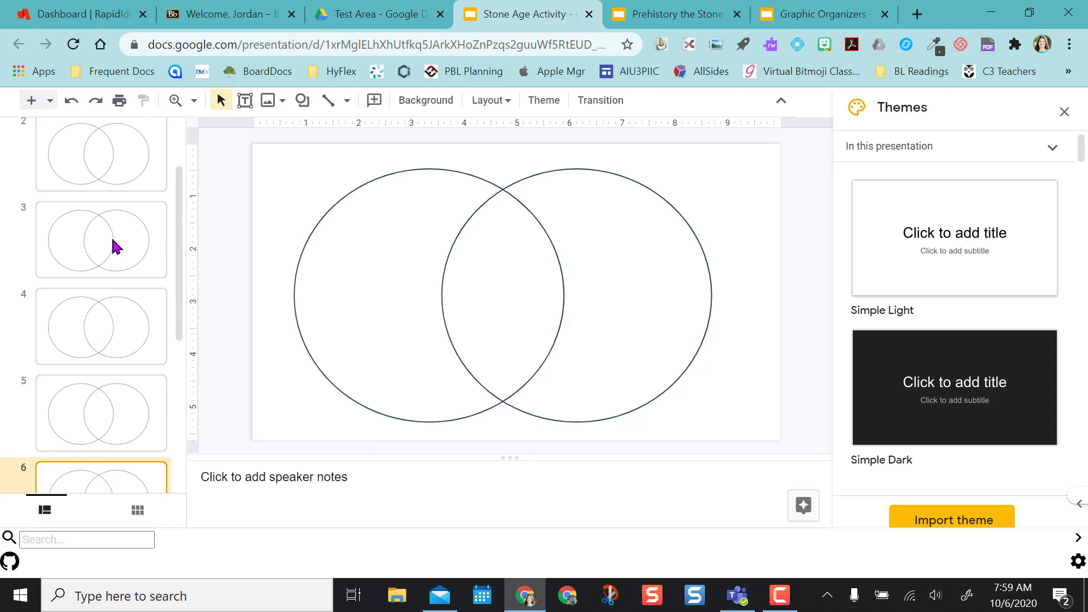
scroll(116, 246, up, 2)
scroll(115, 246, down, 2)
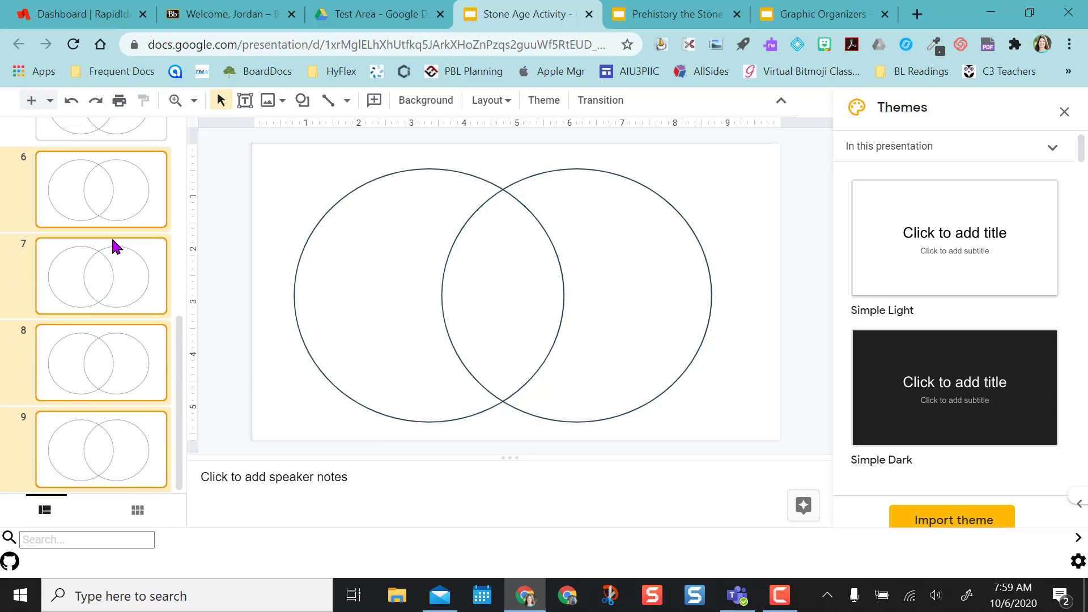
right_click(115, 355)
click(152, 345)
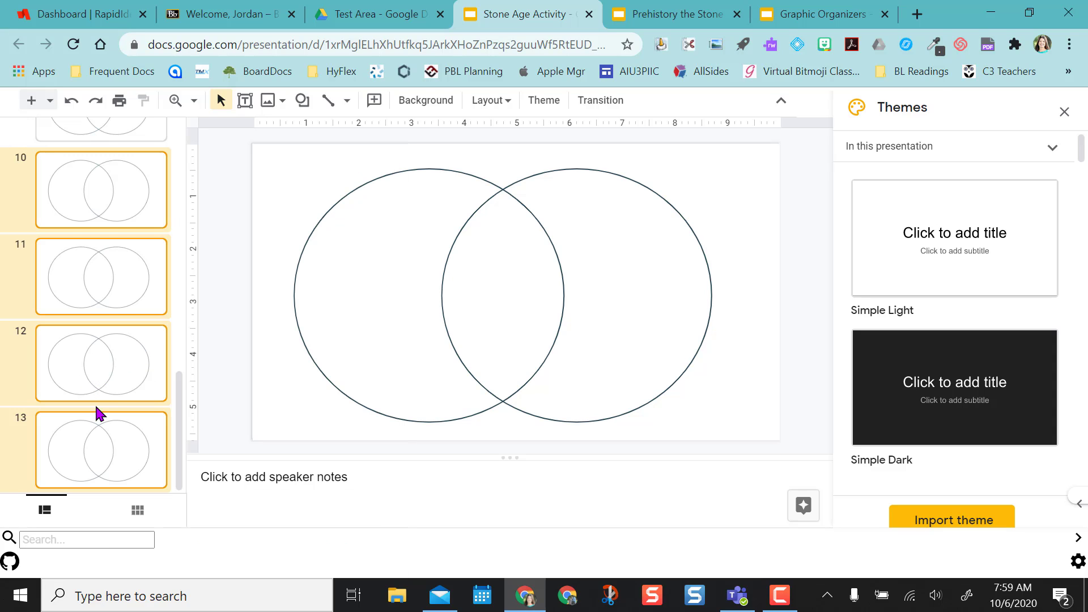
scroll(98, 414, up, 10)
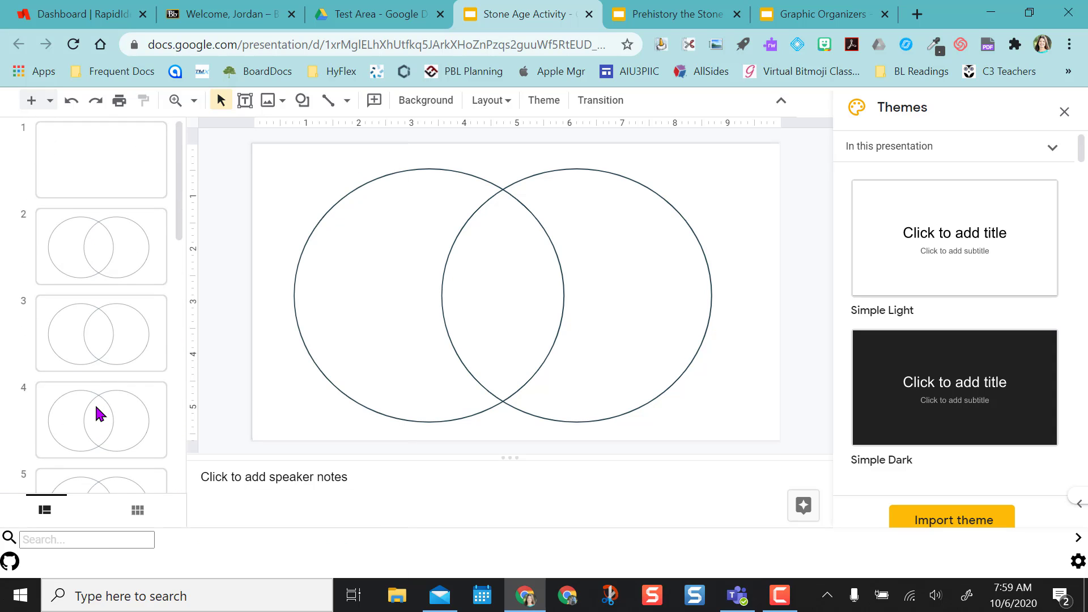
click(87, 180)
Step: Delete the blank first slide and label slide 2's circles 'Old Stone Age' and 'New Stone Age'
key(Delete)
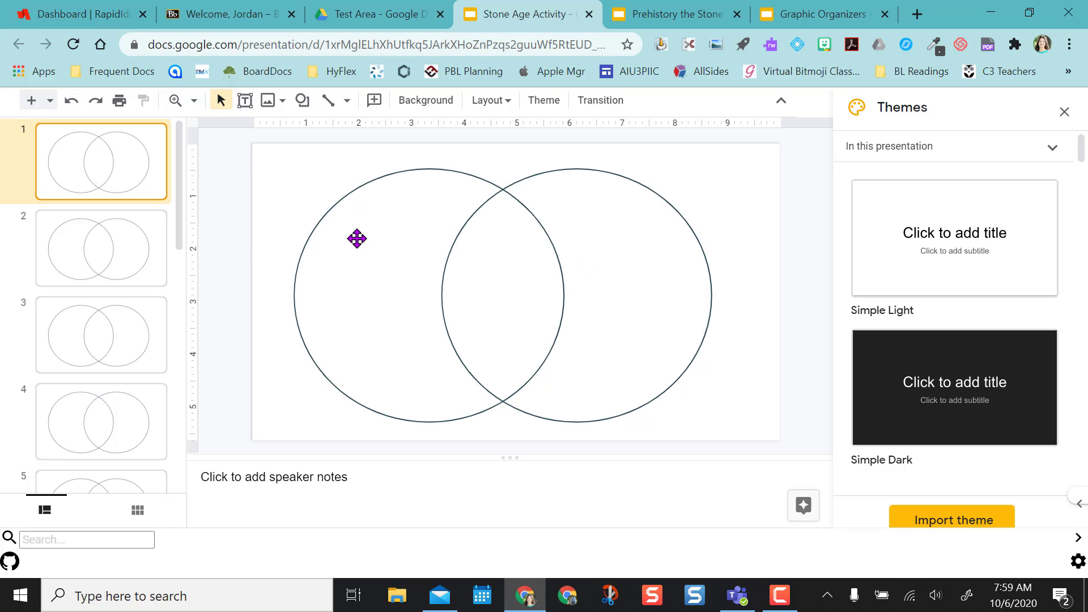
key(Down)
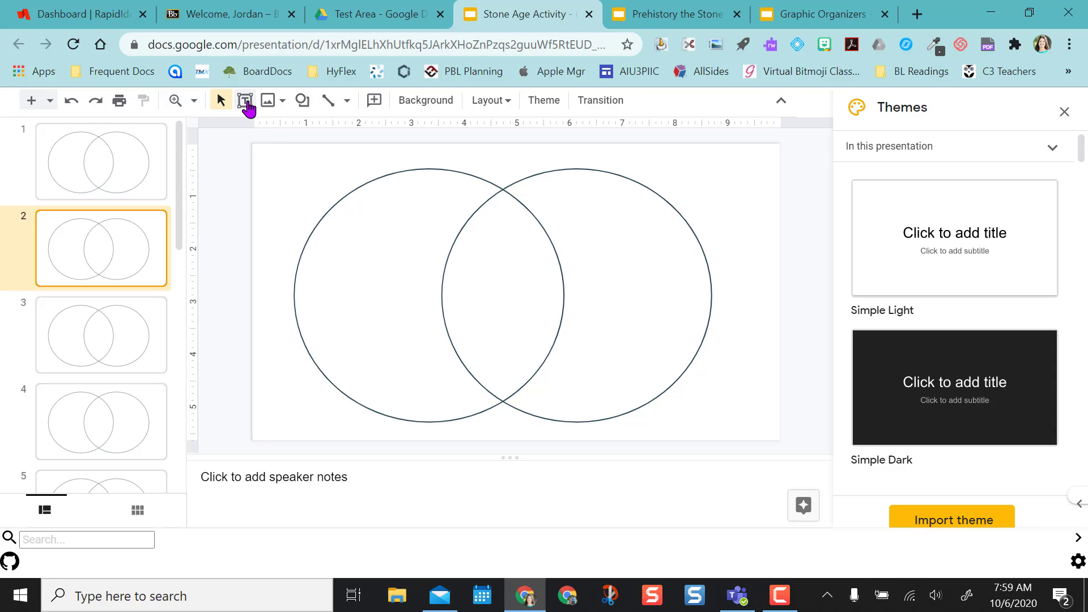
click(245, 100)
drag(357, 194, 432, 221)
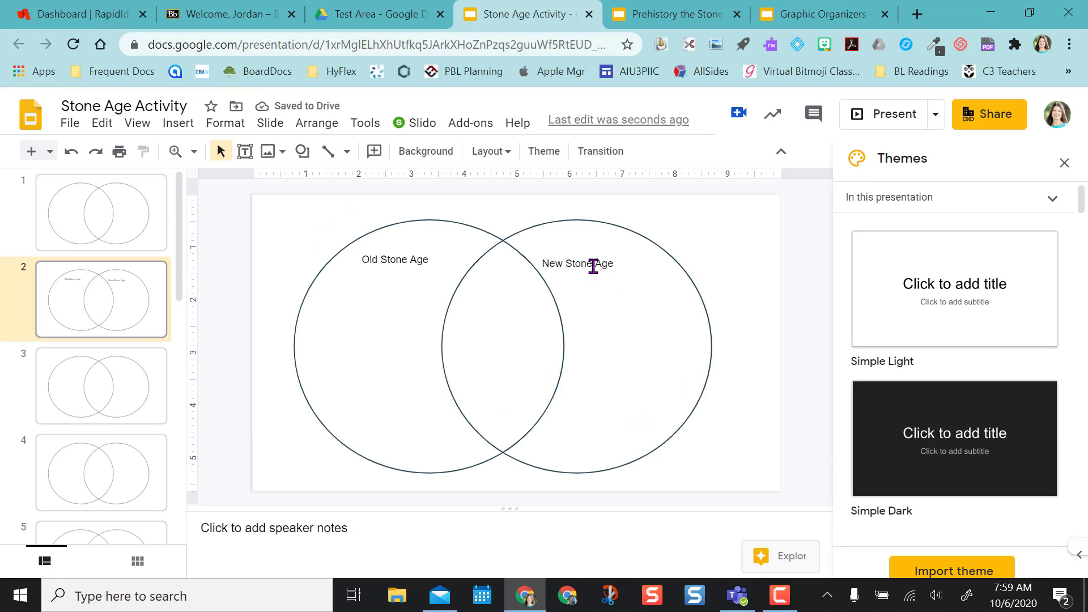
click(590, 258)
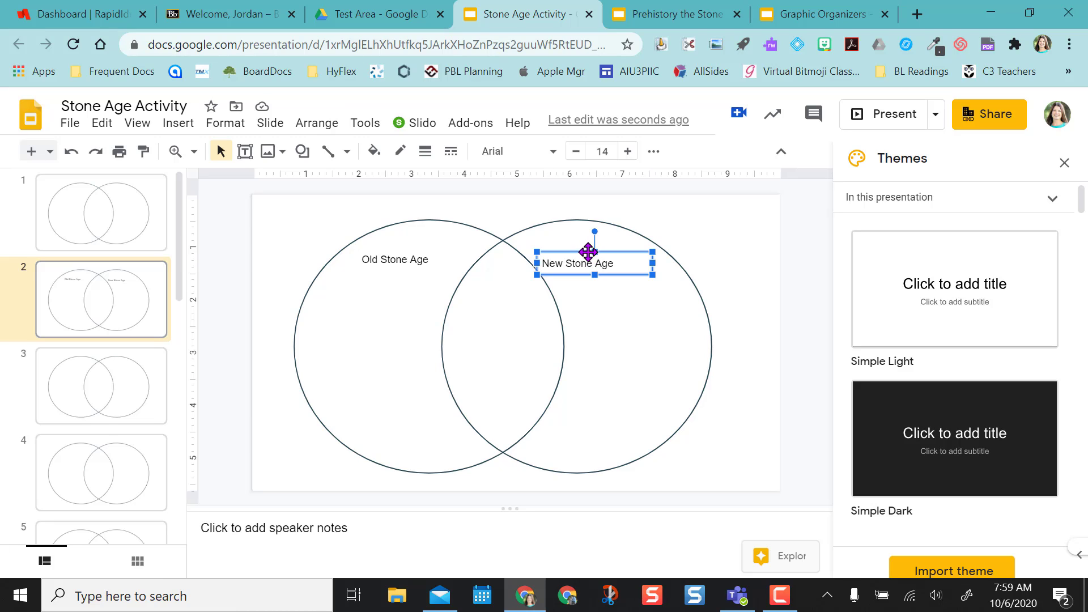
drag(588, 245, 598, 241)
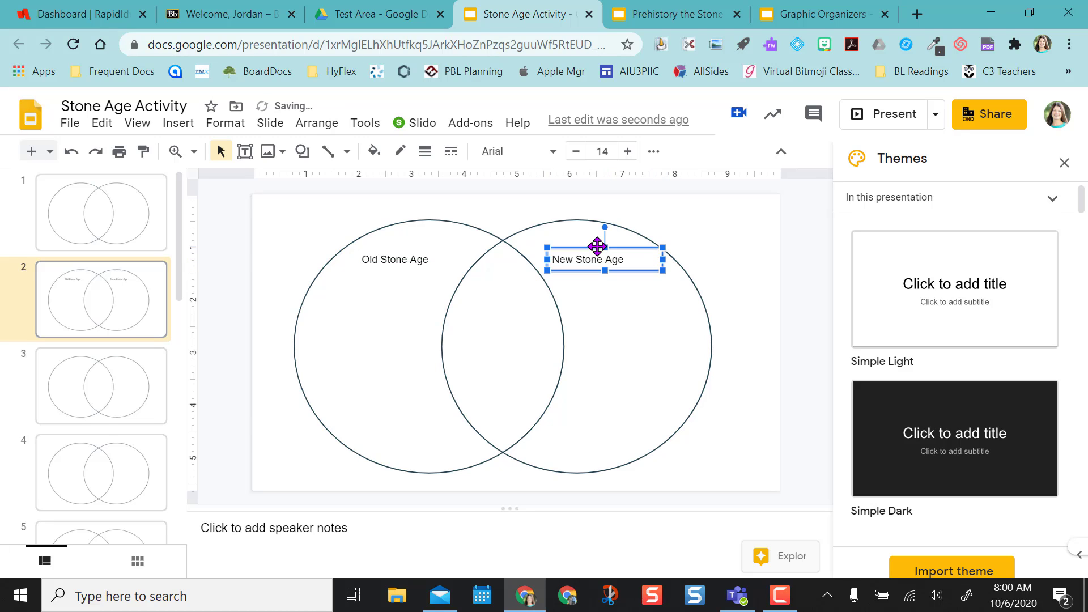
click(710, 256)
click(1002, 115)
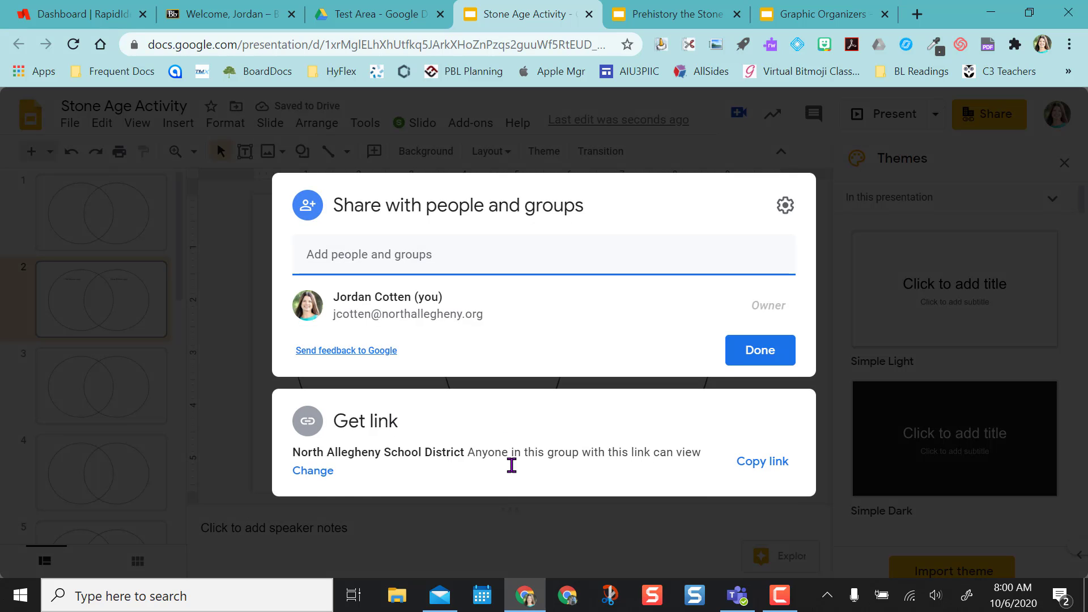
Step: Change link access so school district members with the link are Editors
click(322, 472)
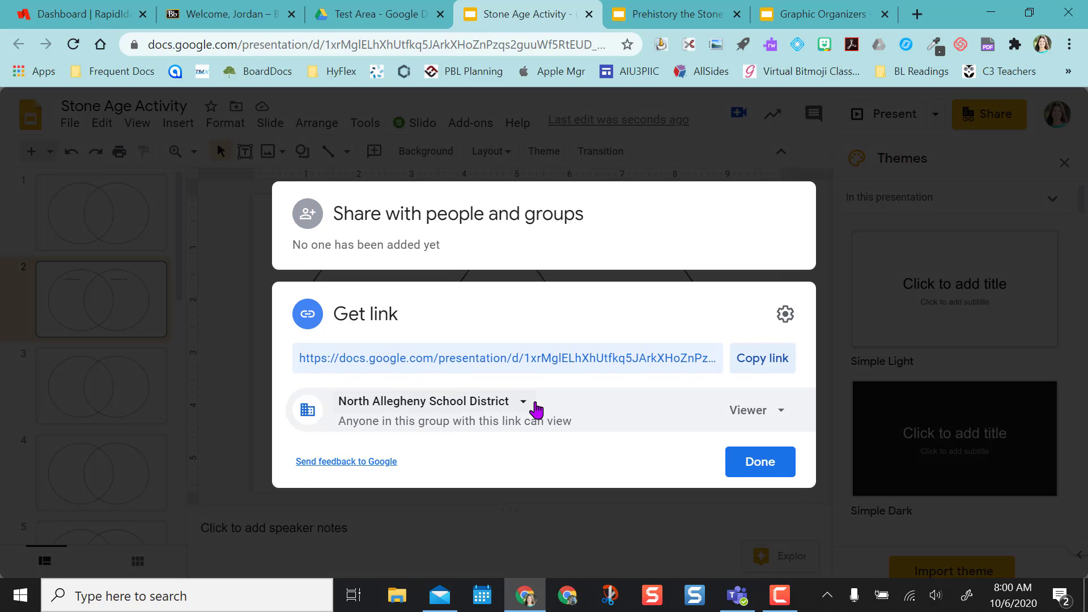
click(780, 417)
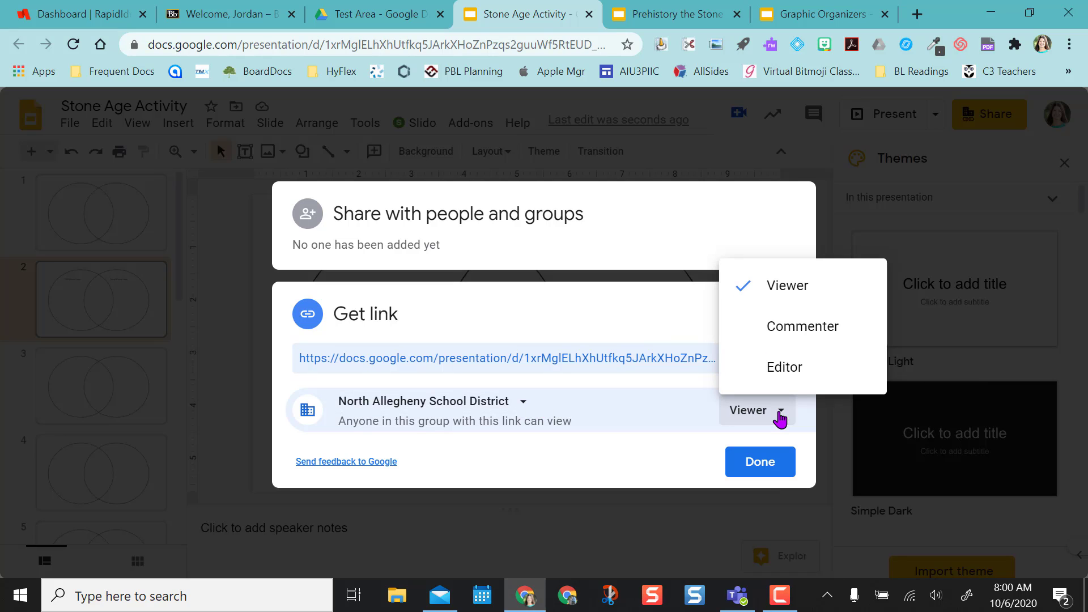
click(783, 368)
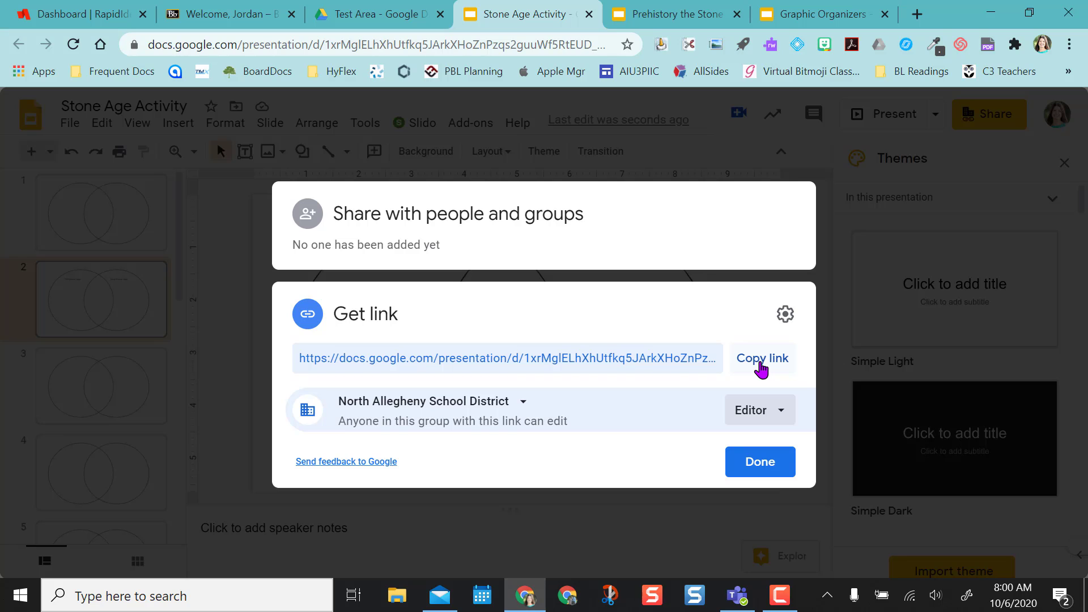
click(748, 461)
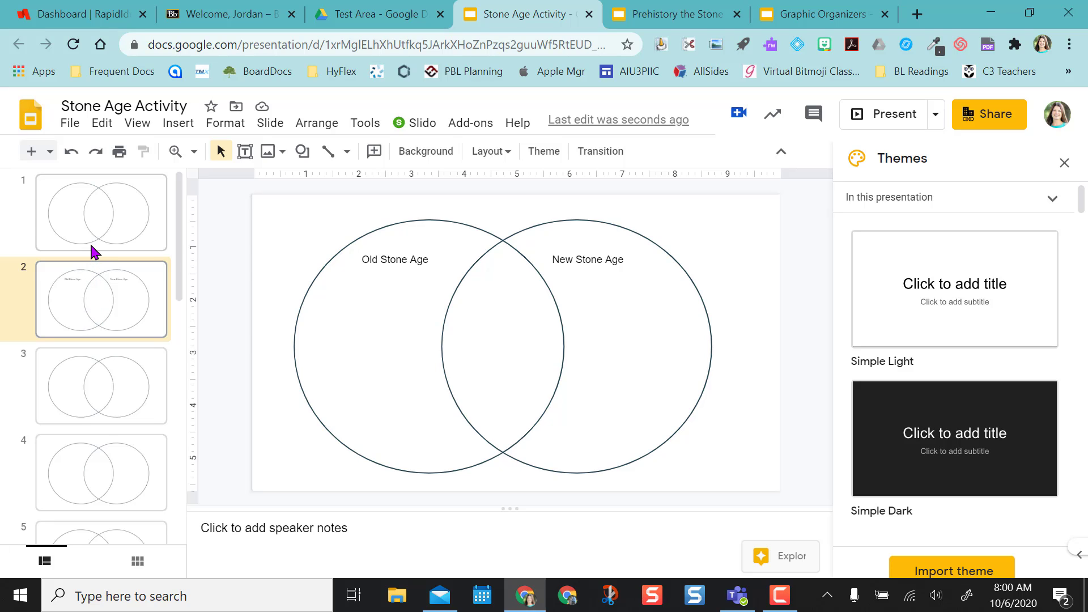
Step: Switch to grid view, close the Themes panel, and scroll through the twelve Venn slides
click(138, 561)
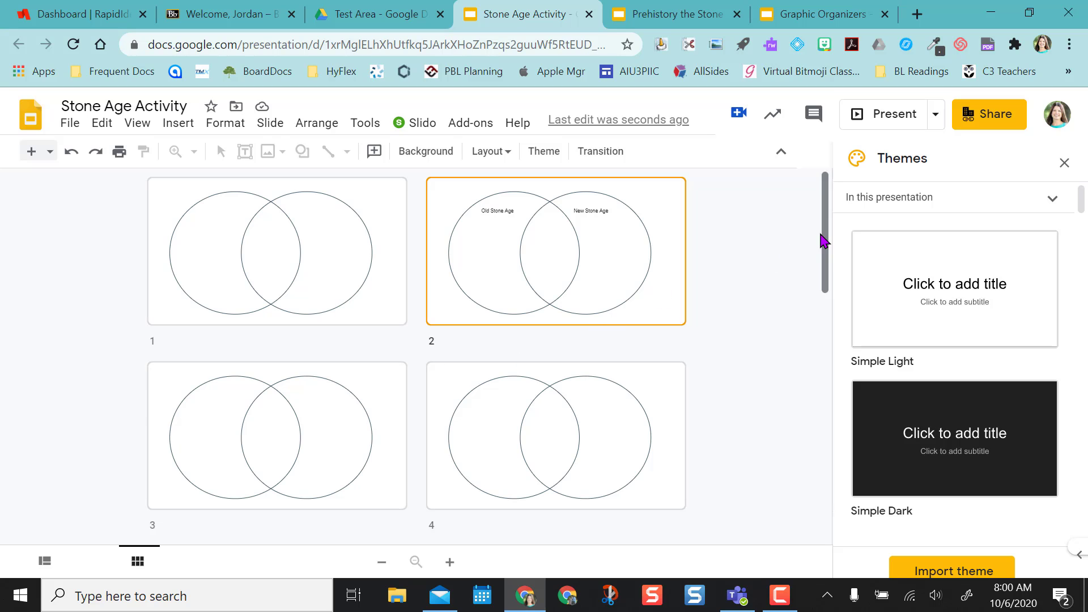
drag(823, 241, 826, 181)
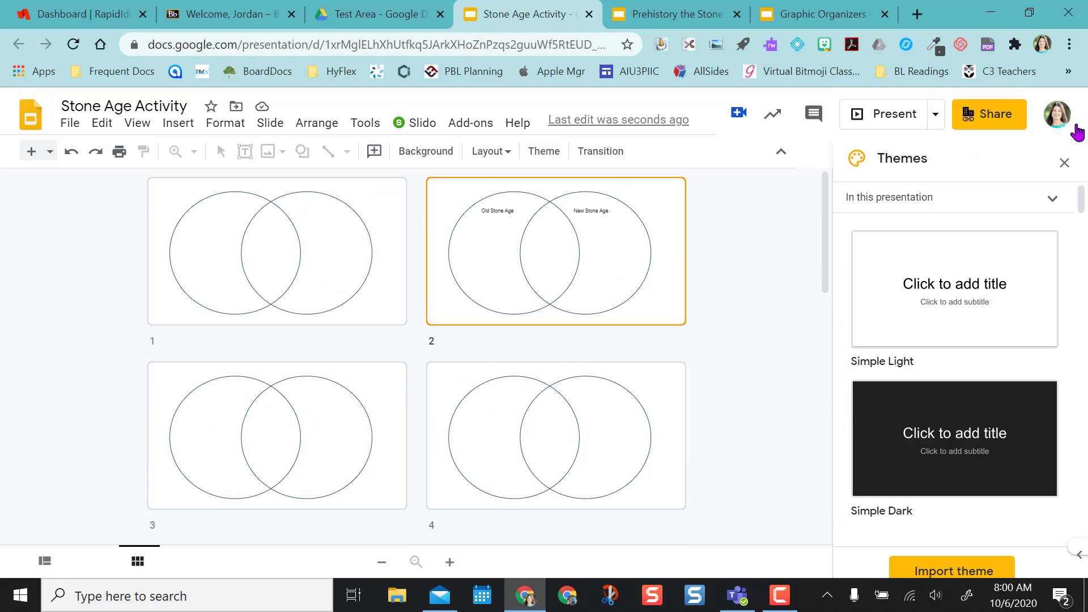
click(1064, 163)
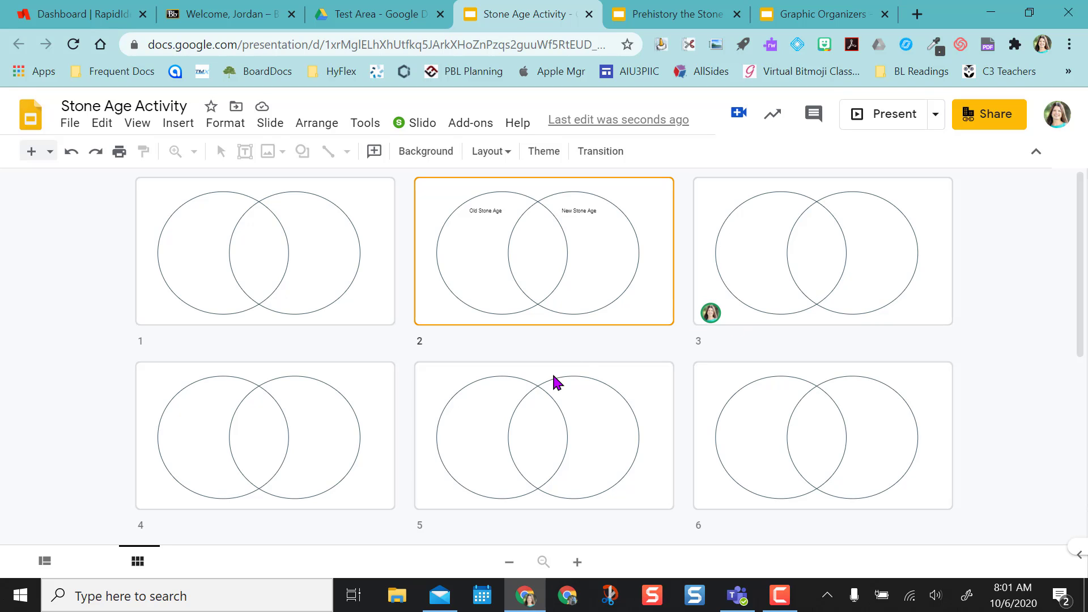
scroll(549, 433, down, 2)
scroll(546, 428, down, 4)
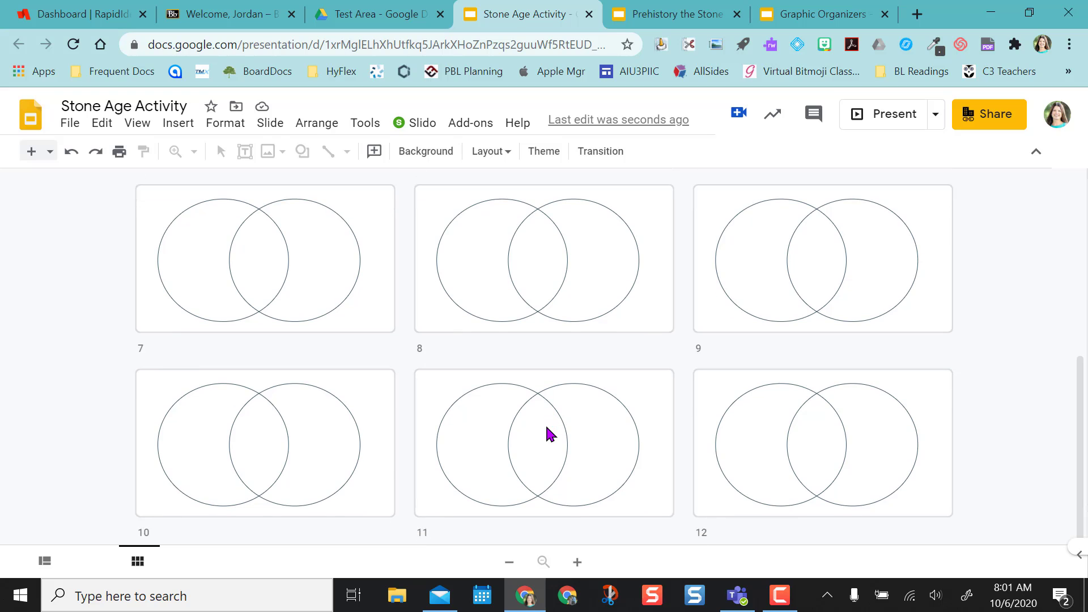
scroll(547, 428, up, 6)
scroll(547, 428, down, 1)
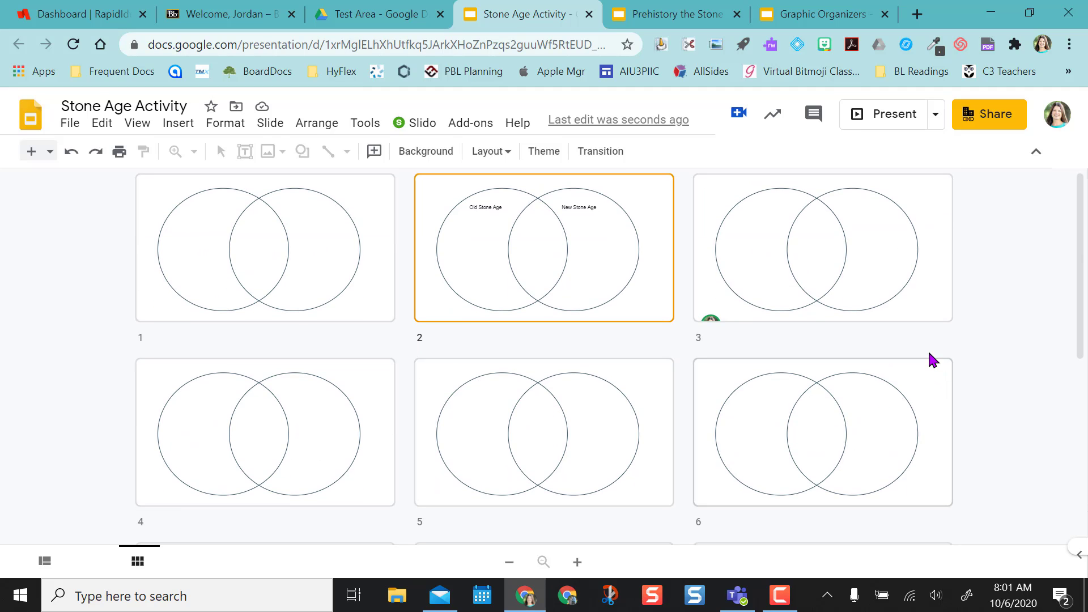